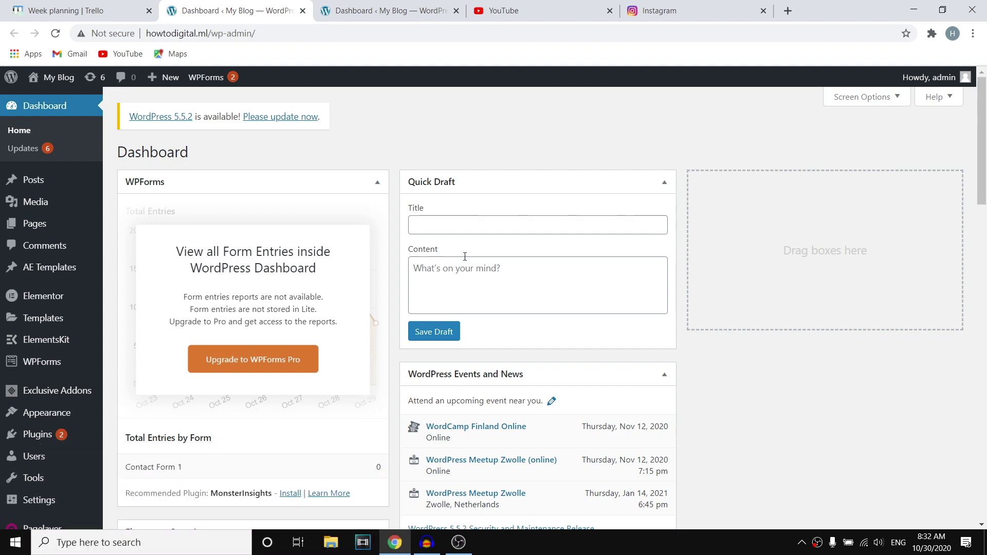
Under Plugins > Add New, search the plugin directory for 'ht mega'.
scroll(66, 329, "down", 5)
mouse_move(53, 397)
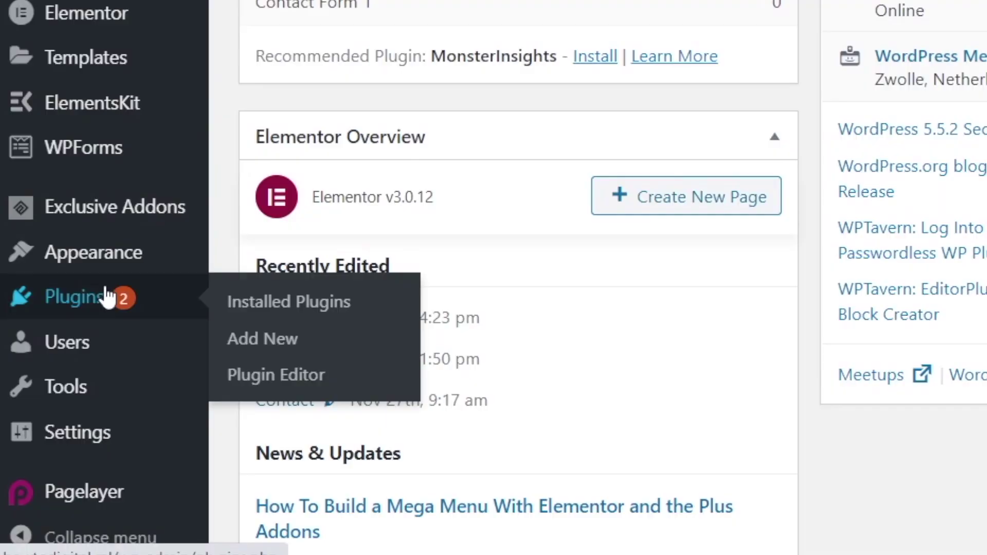
left_click(275, 345)
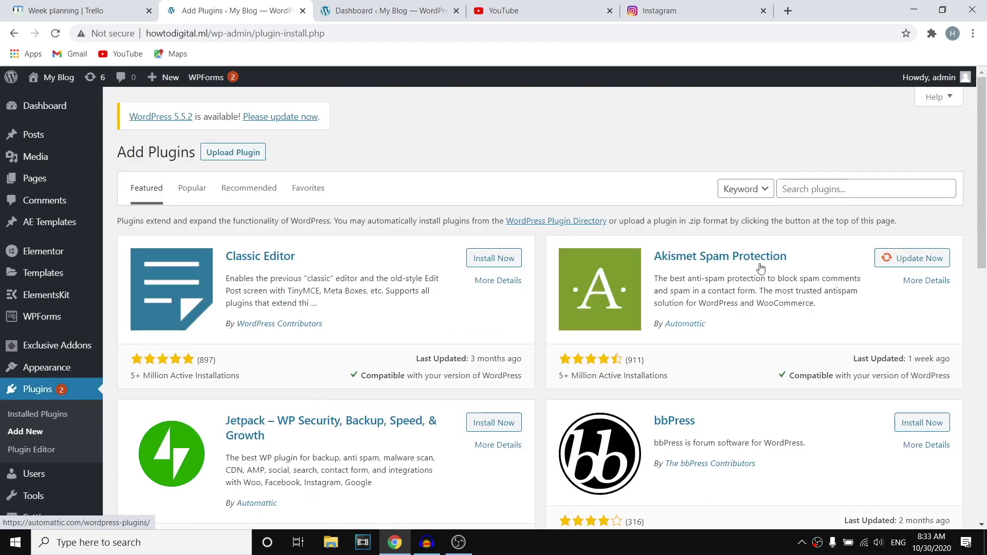
left_click(864, 188)
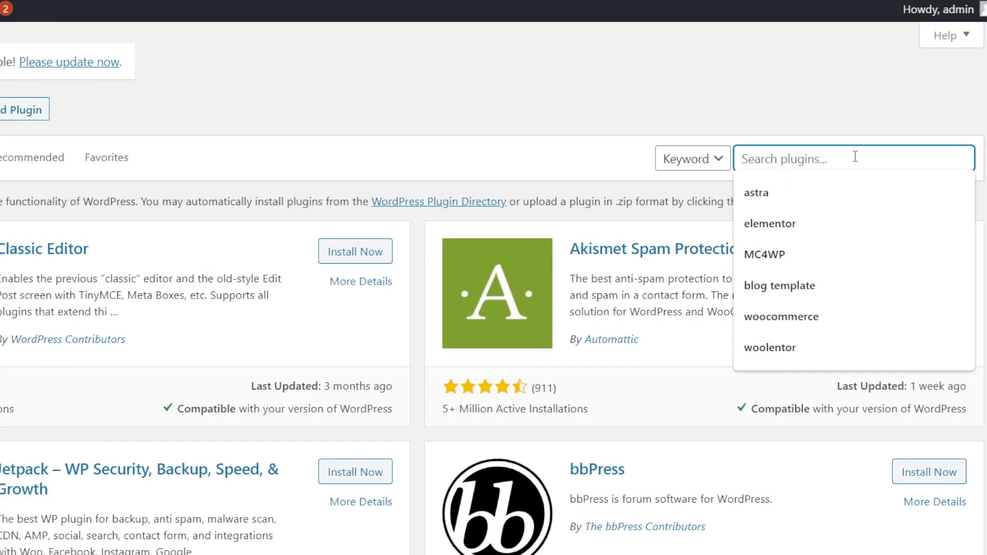
type("ht ")
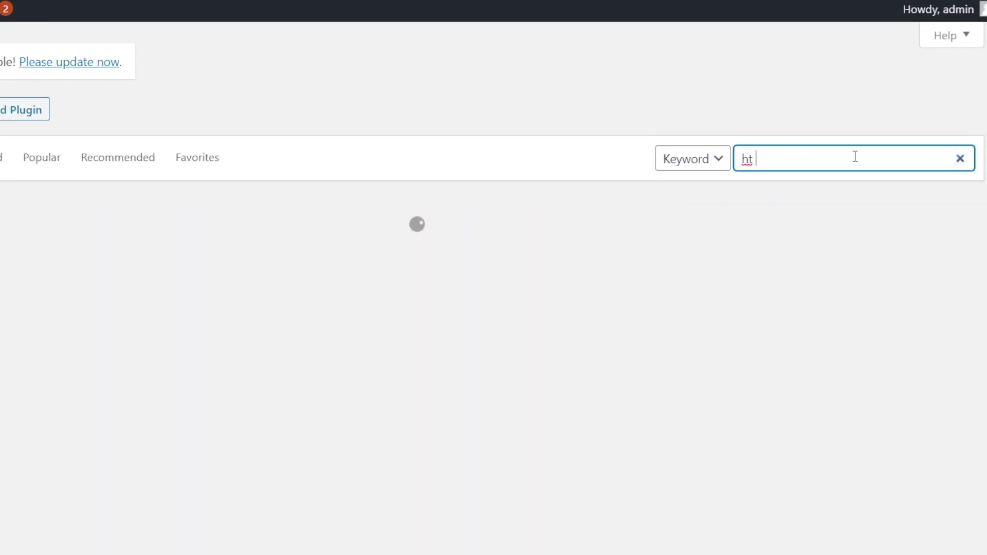
type("me")
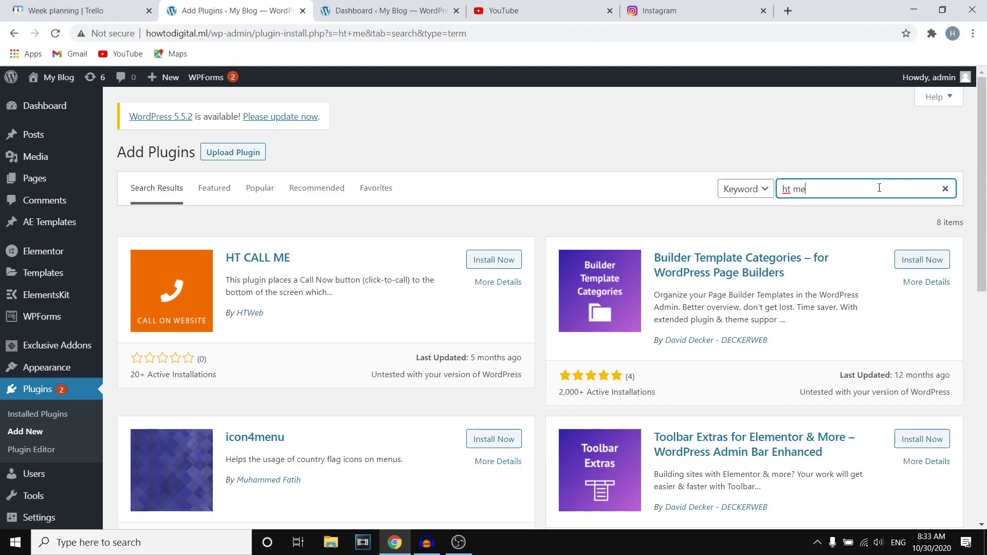
key("BackSpace")
type("mega")
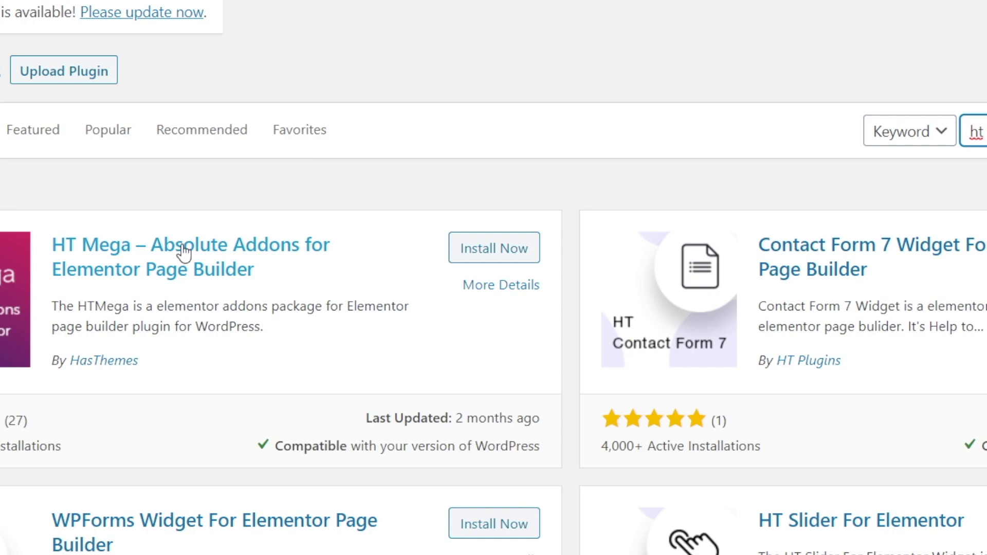
Install and activate HT Mega – Absolute Addons for Elementor Page Builder.
left_click(502, 248)
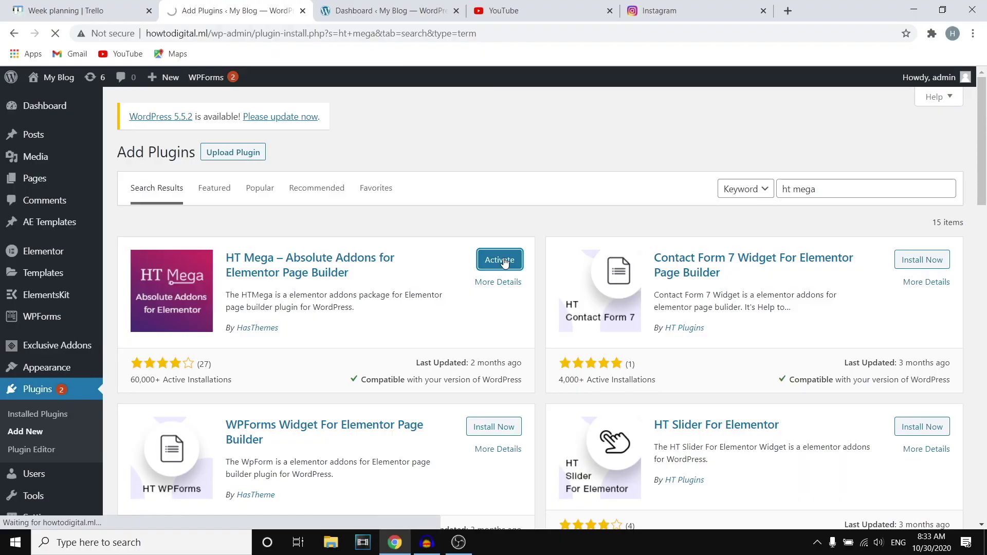
left_click(478, 252)
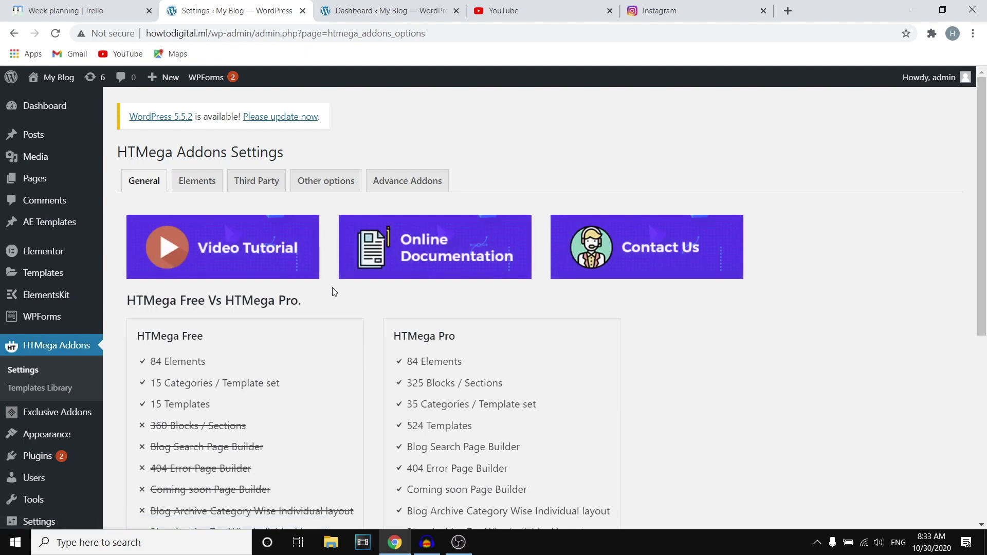
Show the Elements tab of the HTMega Addons Settings and browse the element list.
scroll(353, 288, "down", 6)
scroll(361, 293, "up", 6)
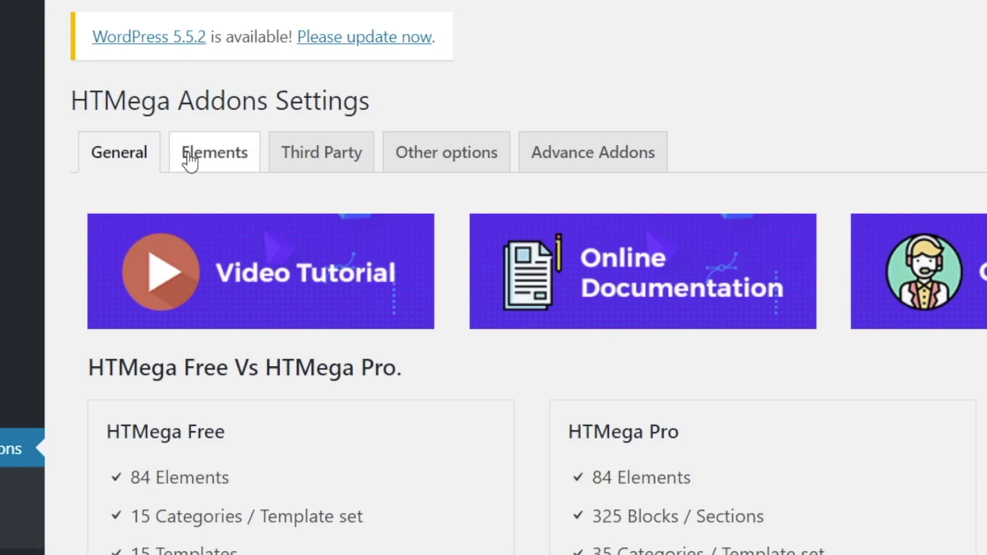
left_click(198, 181)
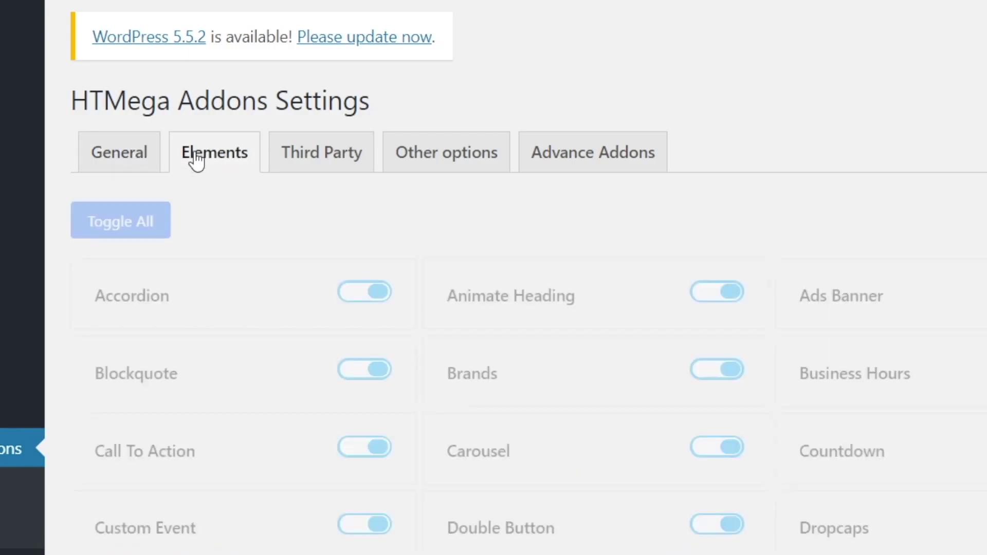
scroll(711, 358, "down", 5)
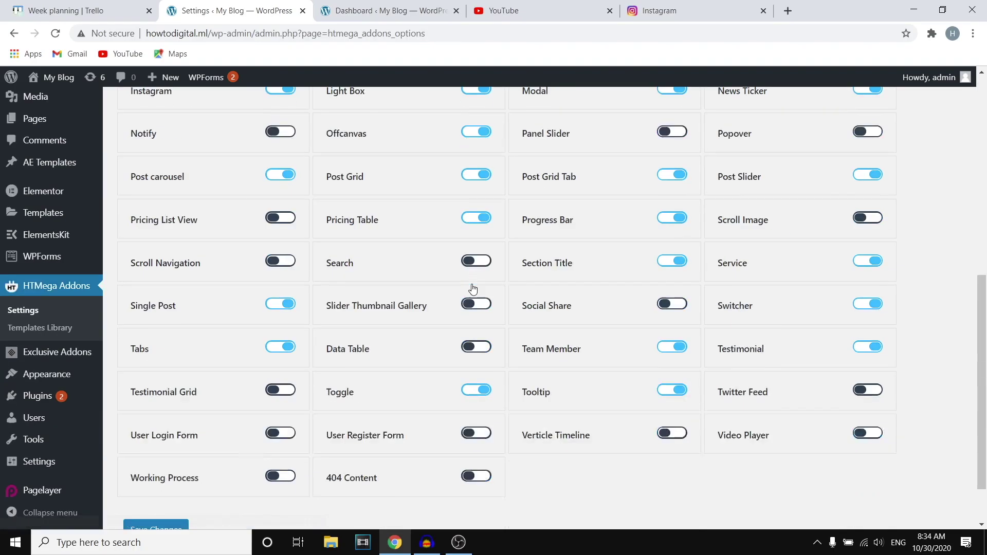
scroll(473, 289, "down", 2)
scroll(669, 262, "up", 9)
scroll(701, 260, "down", 9)
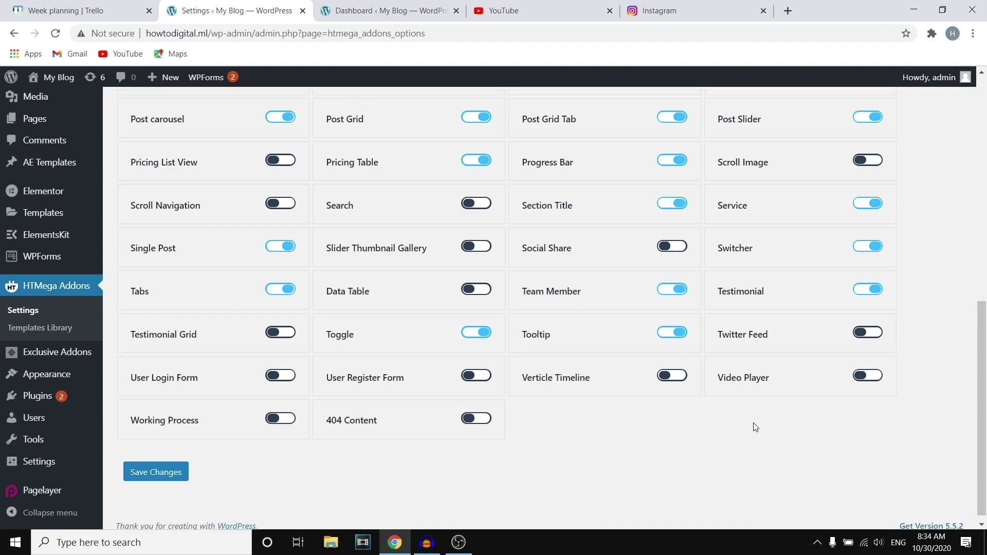
scroll(755, 427, "up", 9)
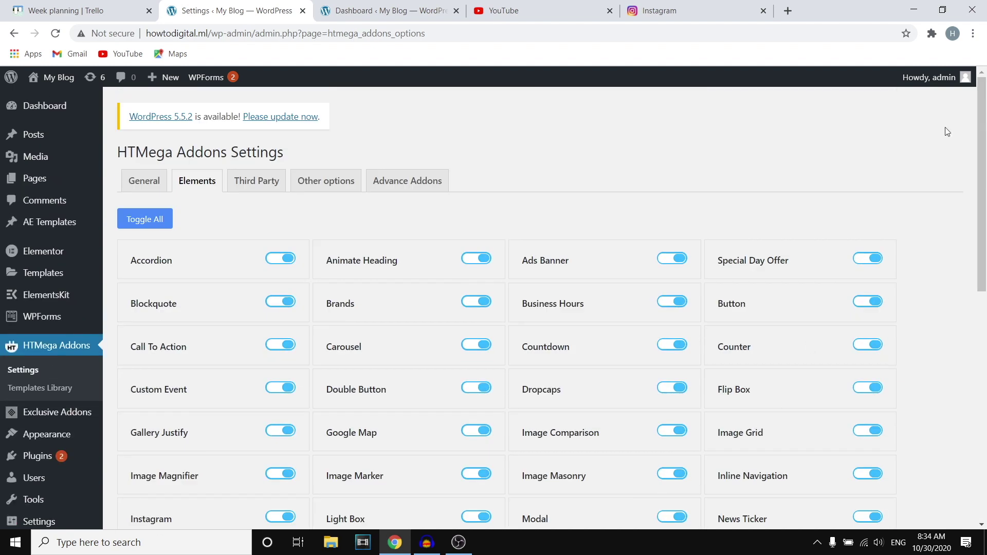
Find the Instagram element with a page search and leave its toggle switched on.
left_click(974, 33)
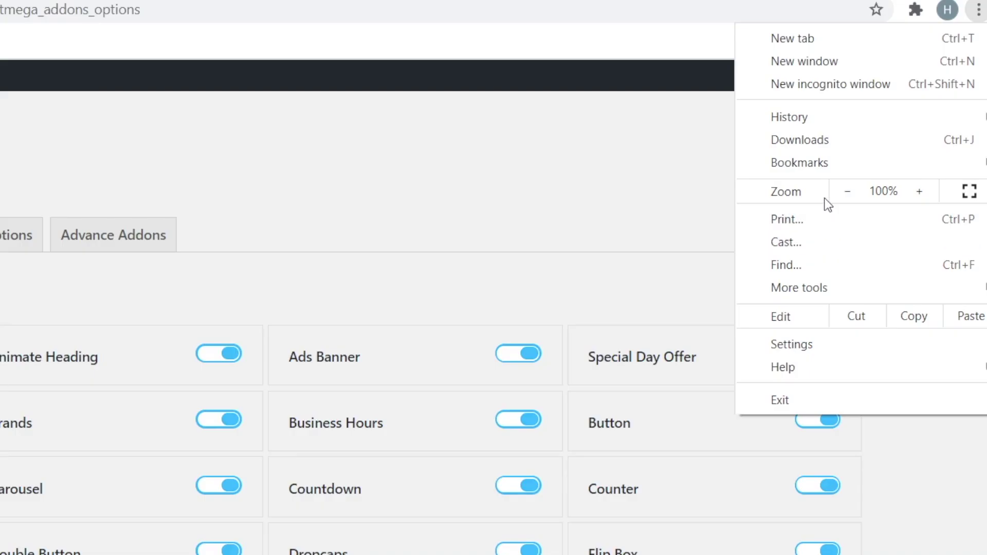
left_click(809, 264)
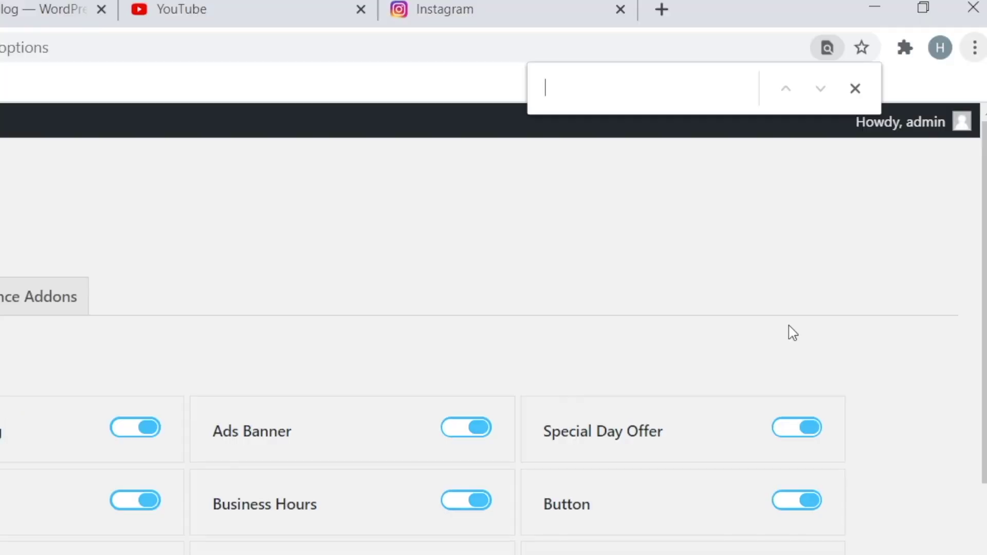
type("instag")
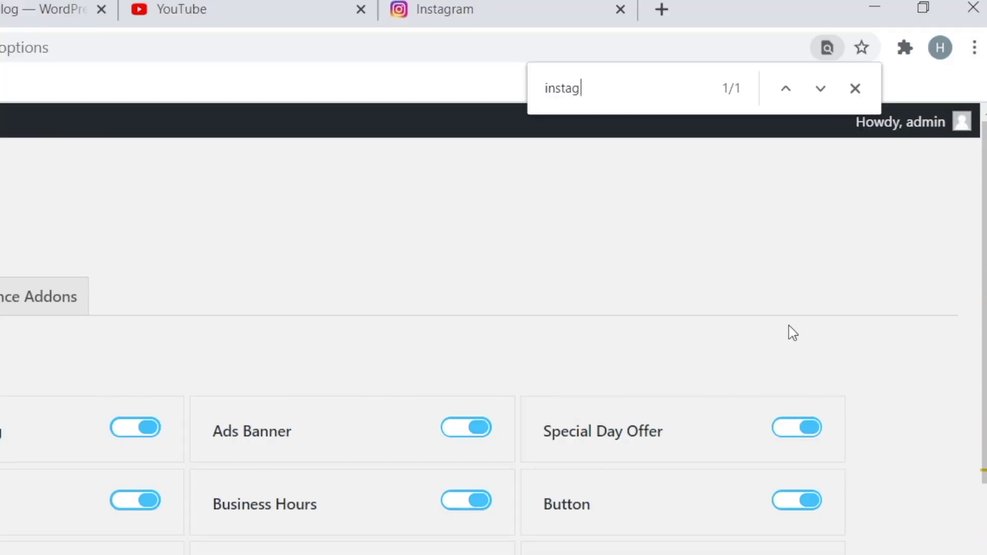
type("ram")
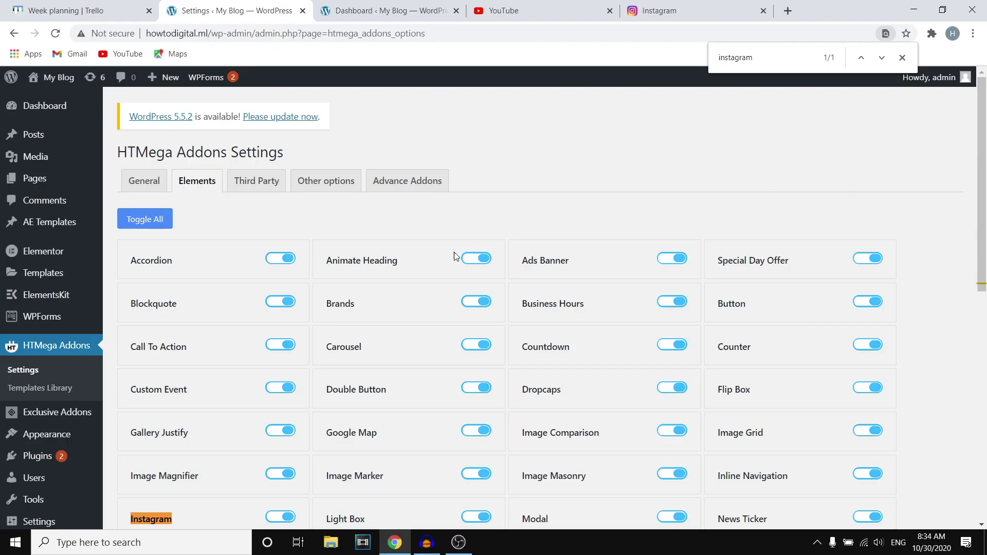
key("Return")
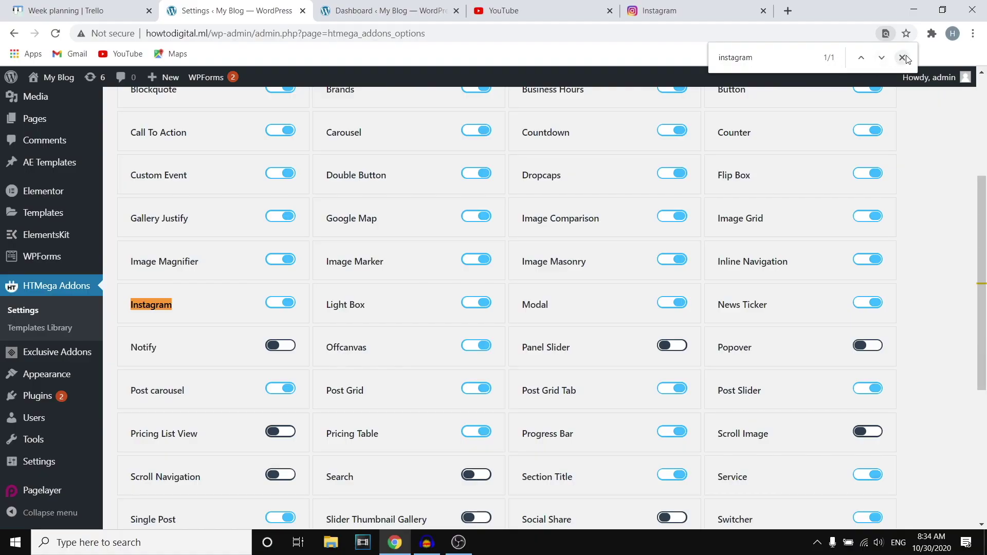
left_click(901, 56)
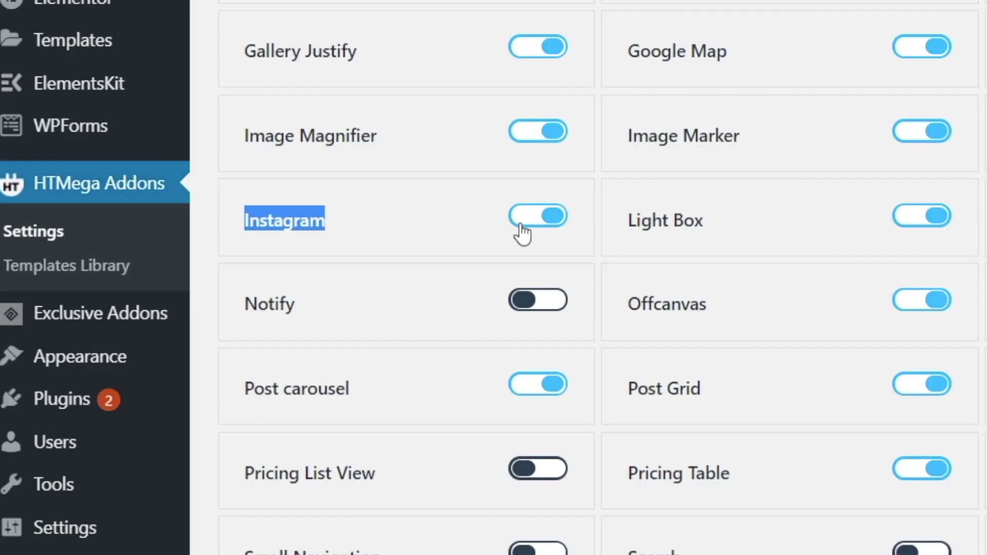
left_click(549, 224)
left_click(549, 221)
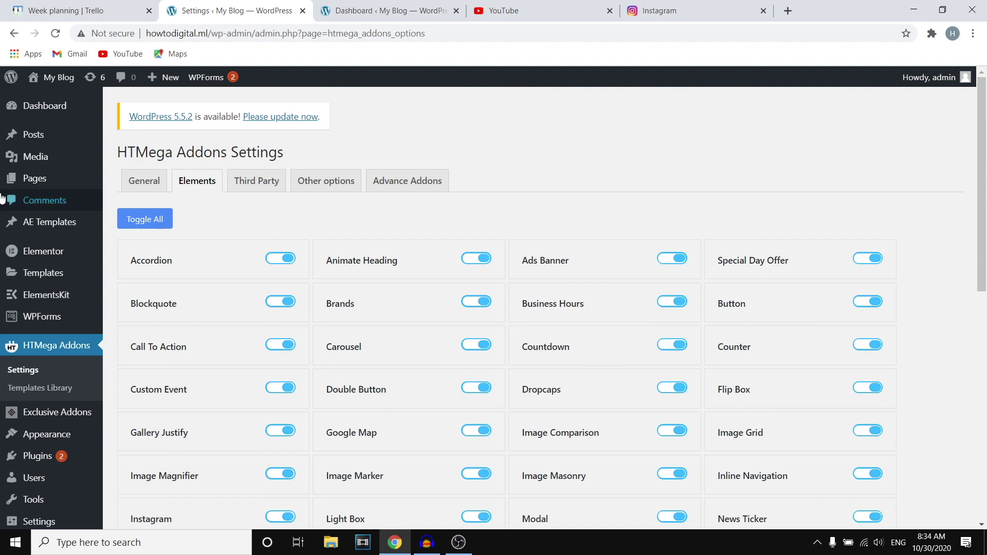
Create a new page titled 'instagram' and publish it.
mouse_move(78, 178)
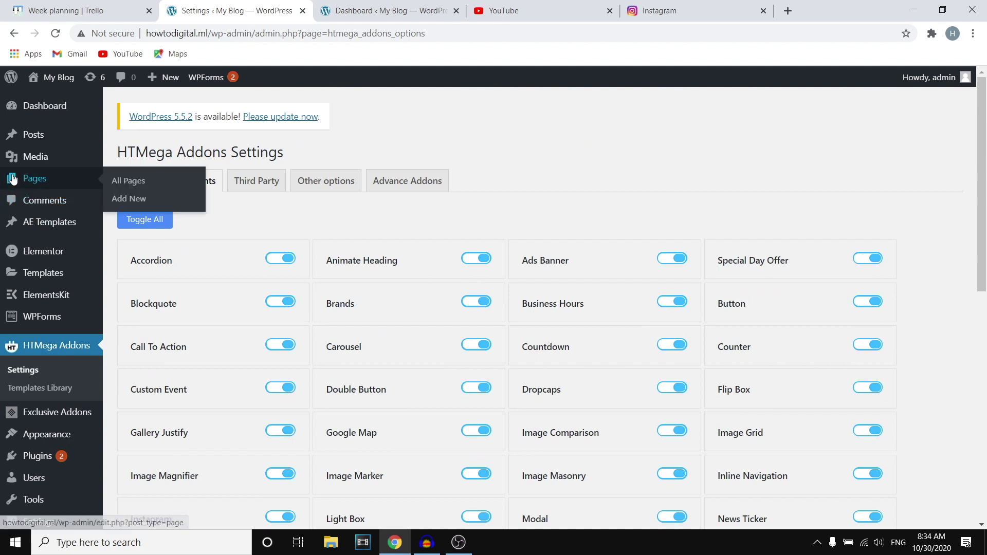
left_click(141, 185)
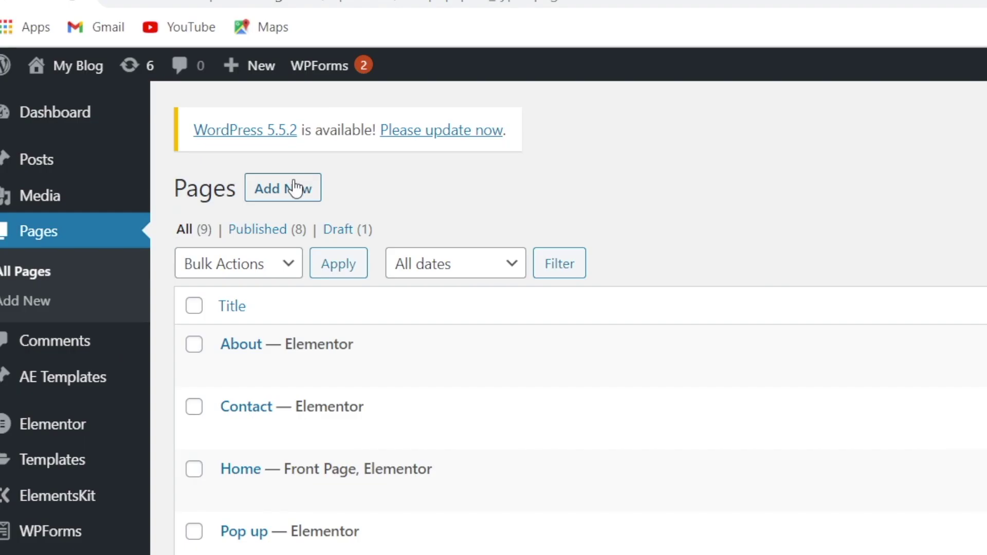
left_click(295, 189)
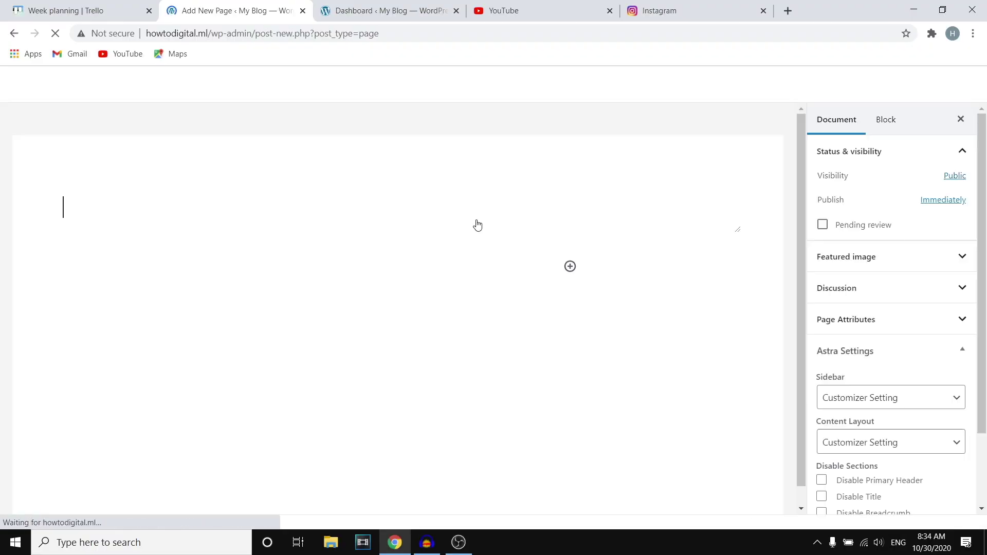
type("i")
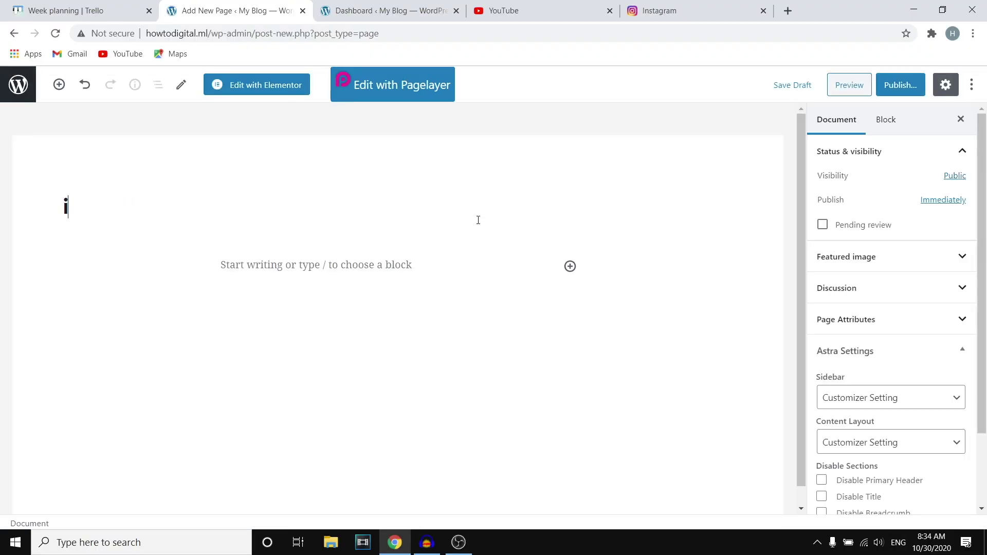
type("nstagr")
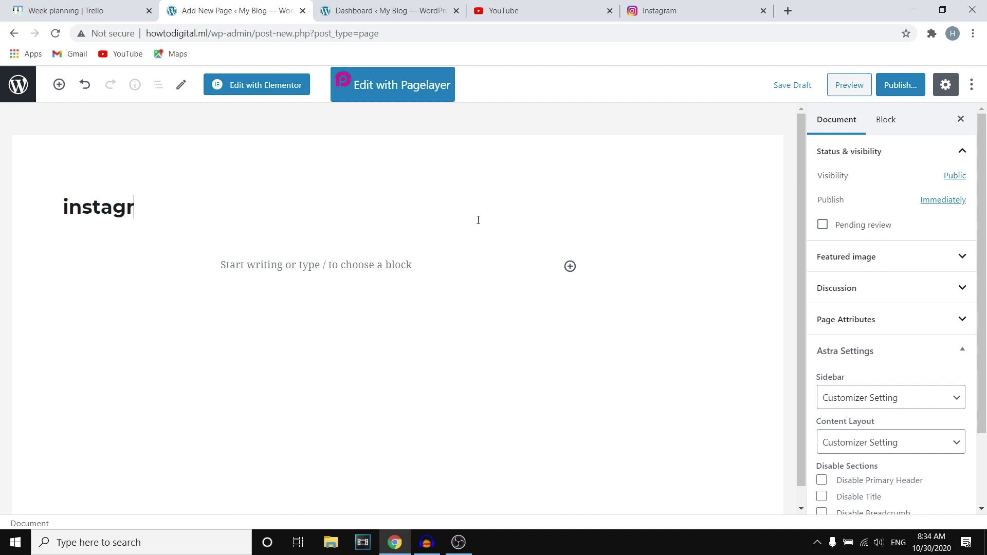
type("am")
left_click(911, 93)
left_click(908, 88)
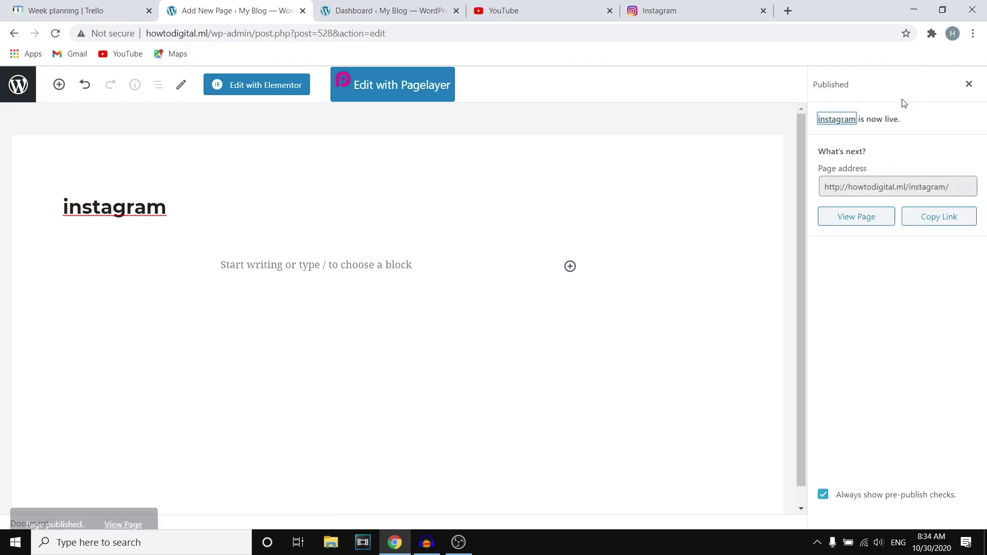
Open the instagram page in Elementor, going back past the preview error.
left_click(264, 84)
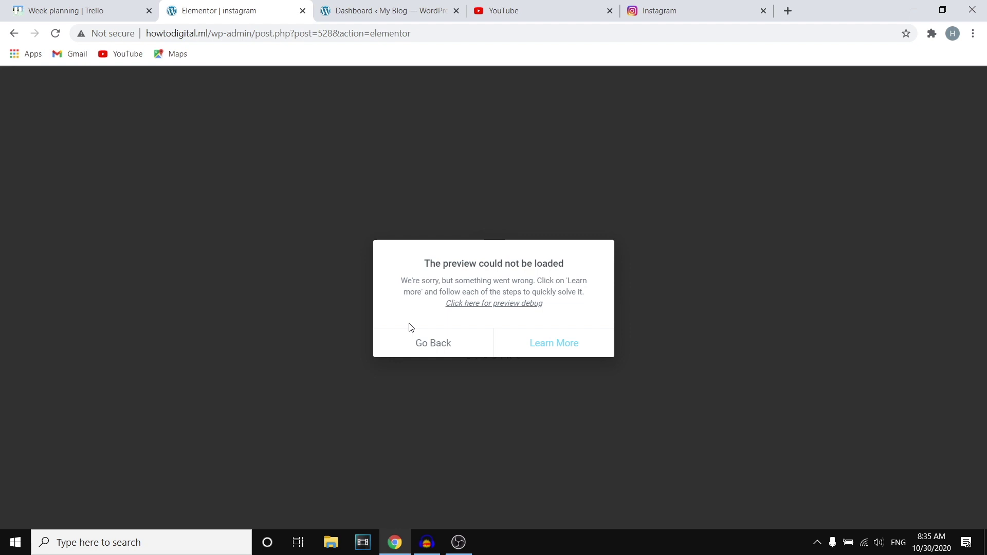
left_click(440, 349)
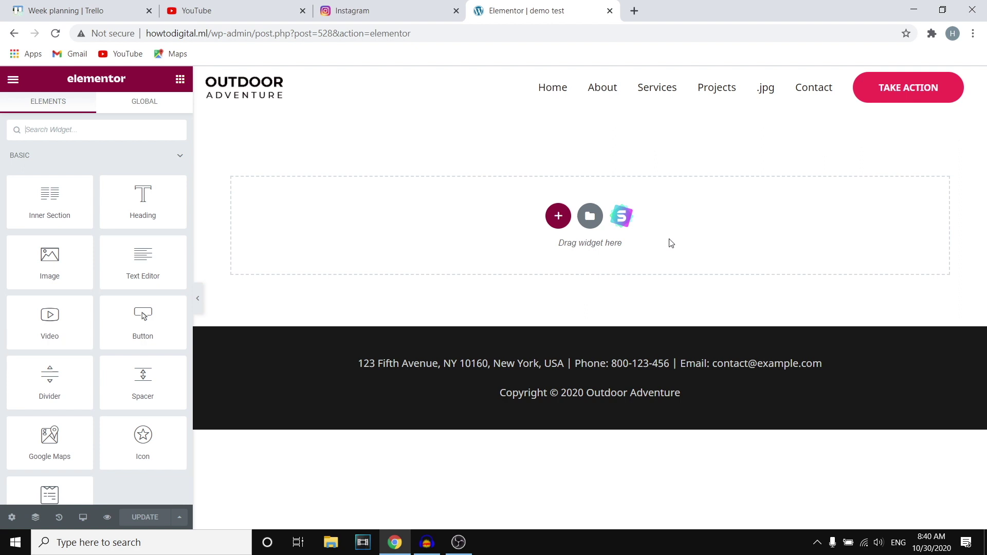
Add a one-column section and filter the Elementor widget list by 'insta'.
left_click(559, 216)
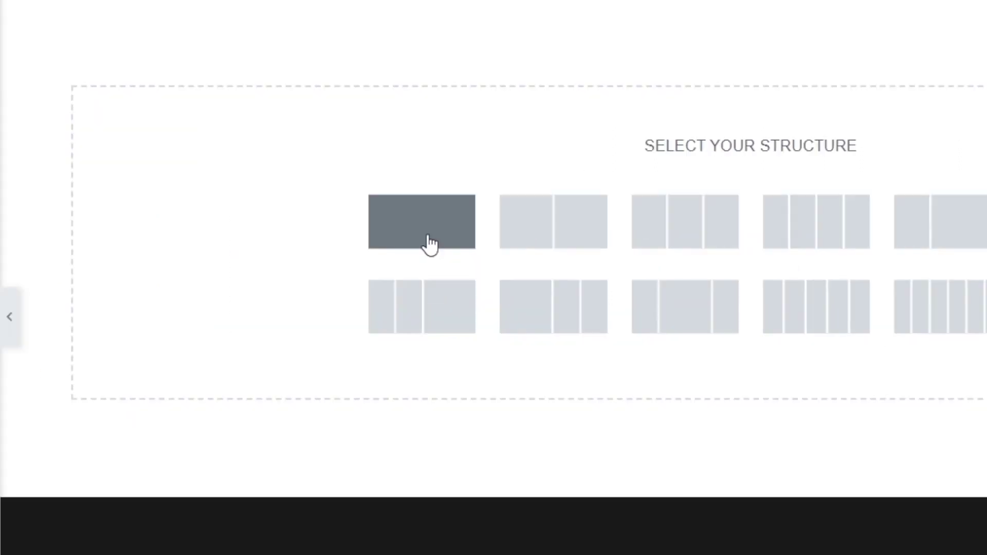
left_click(428, 240)
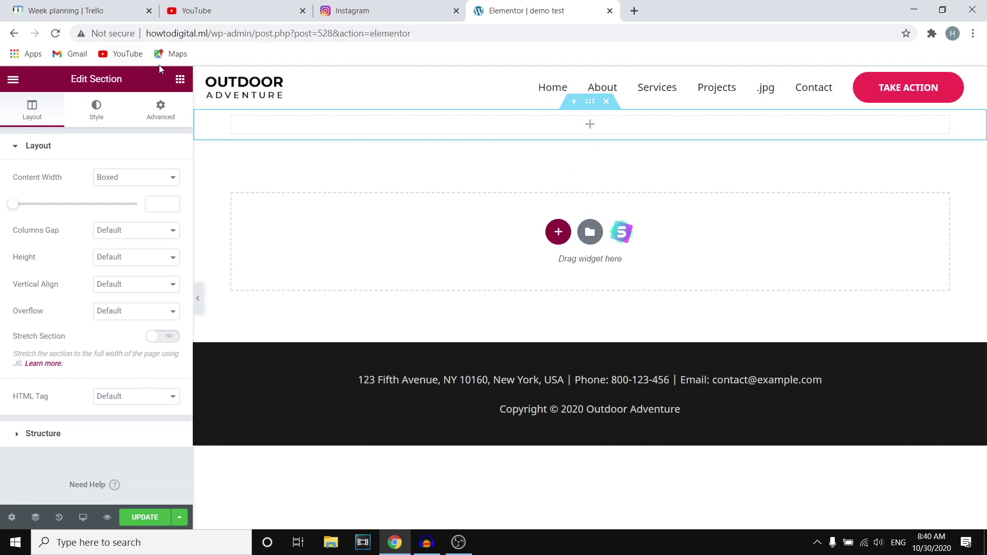
left_click(180, 79)
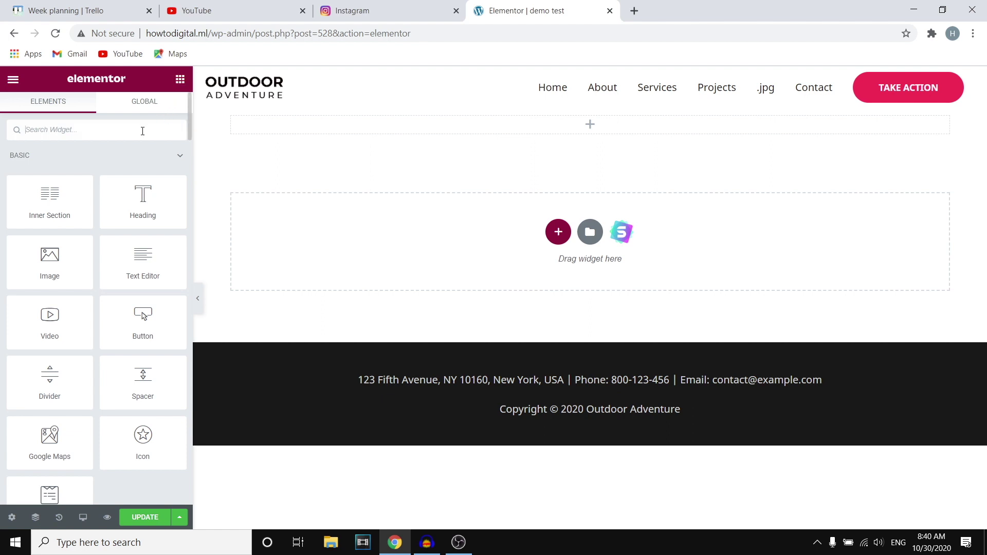
type("insta")
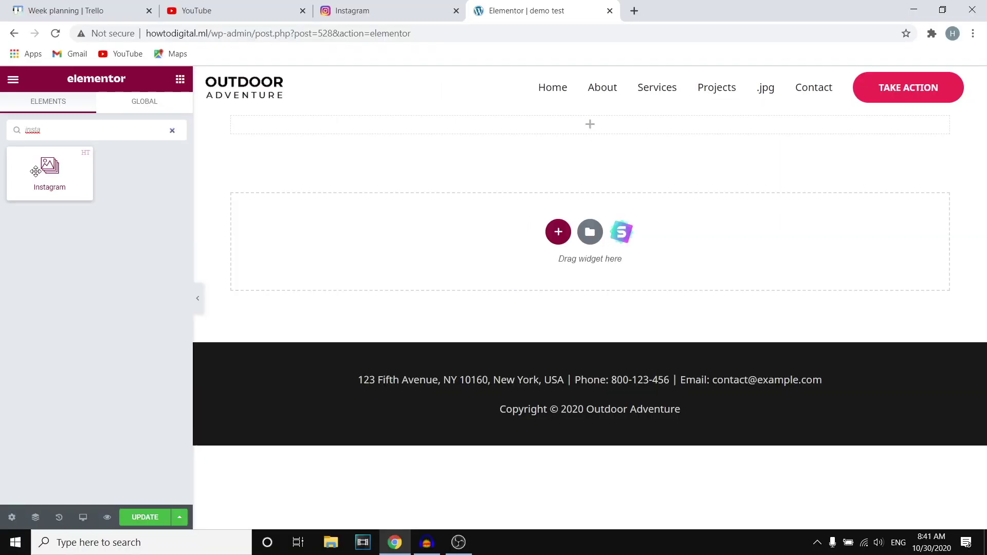
Drag the HT Mega Instagram widget into the new top section.
left_click_drag(35, 172, 554, 121)
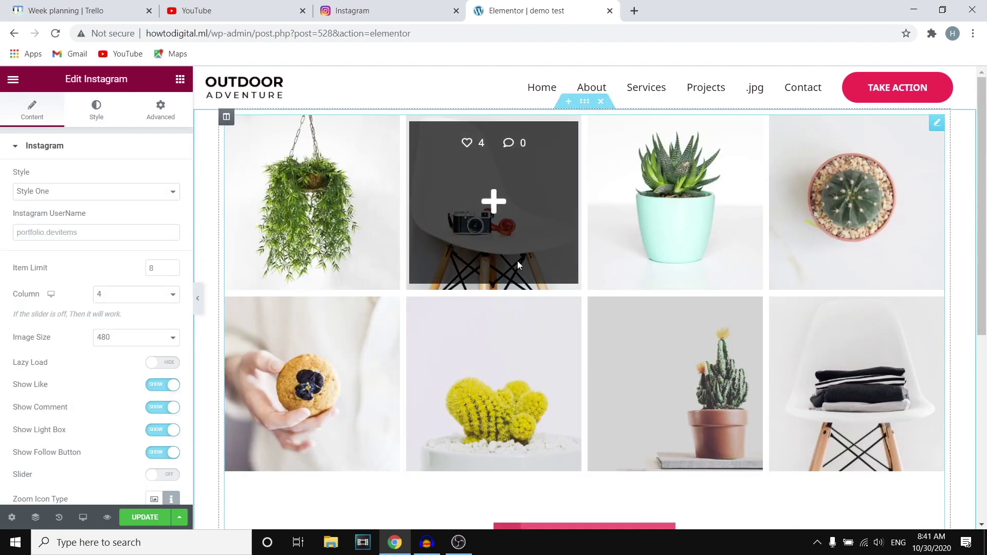
scroll(653, 267, "down", 4)
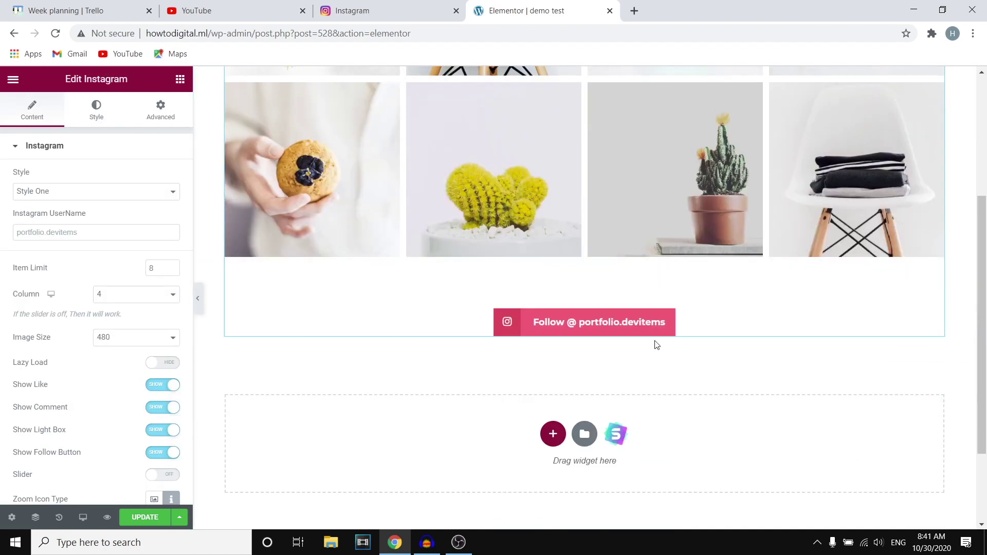
scroll(677, 293, "up", 4)
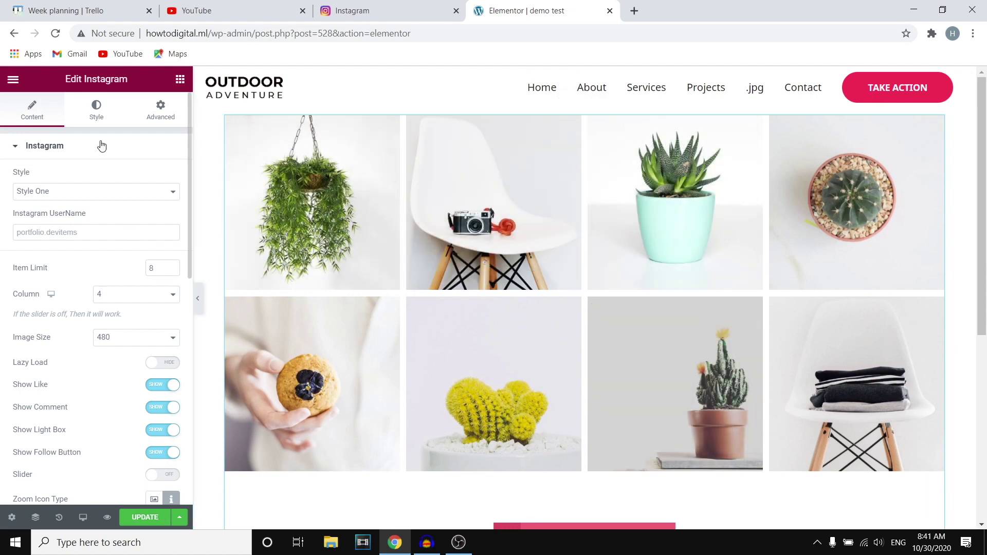
Enter an Instagram username in Instagram UserName and remove its leading @.
left_click(105, 232)
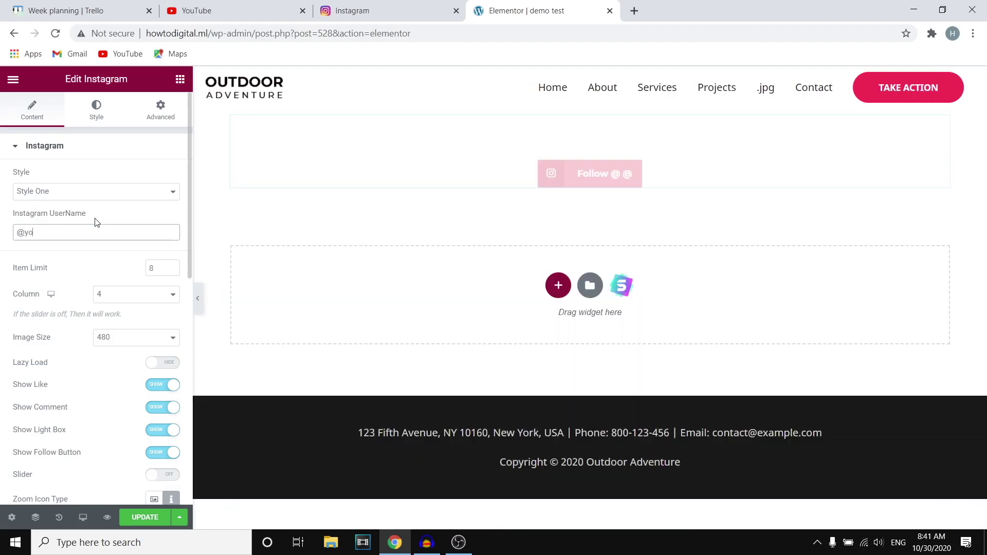
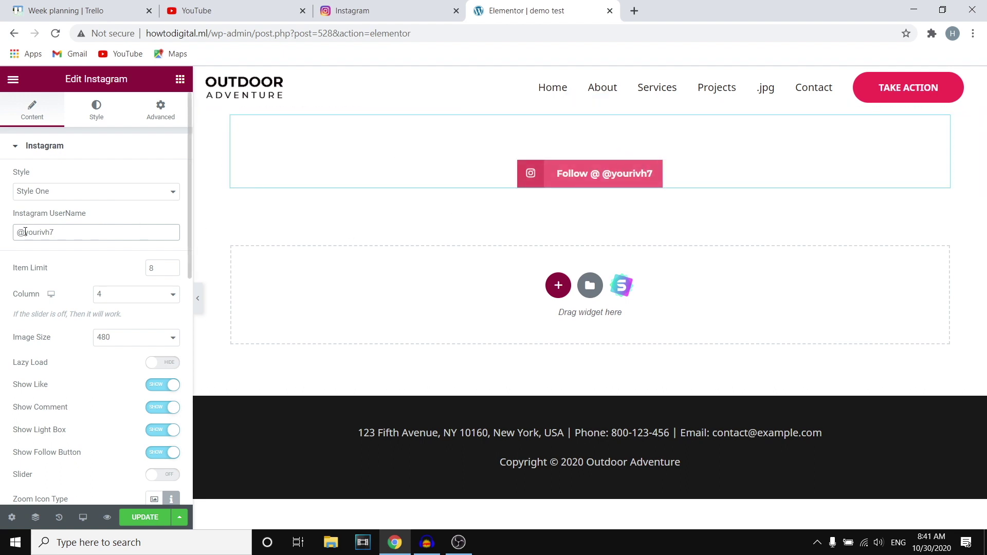
left_click_drag(24, 232, 8, 233)
key("BackSpace")
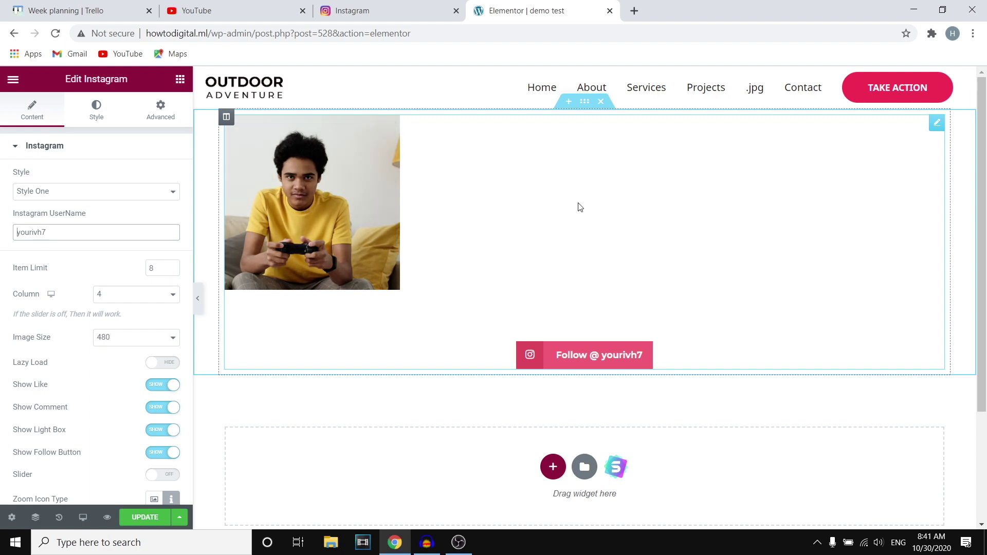
Replace the Instagram UserName with another account's username to load eight photos.
type("cris")
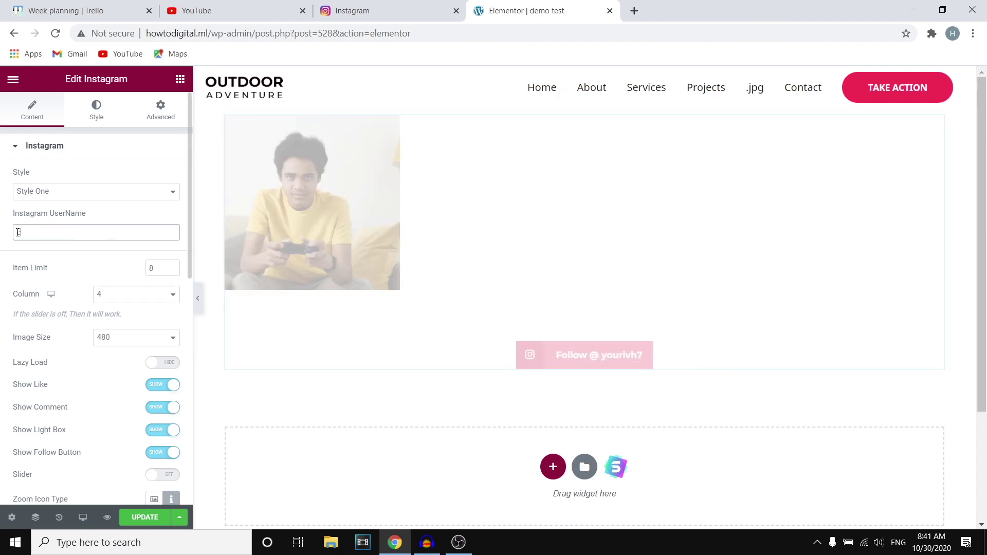
type("tiano")
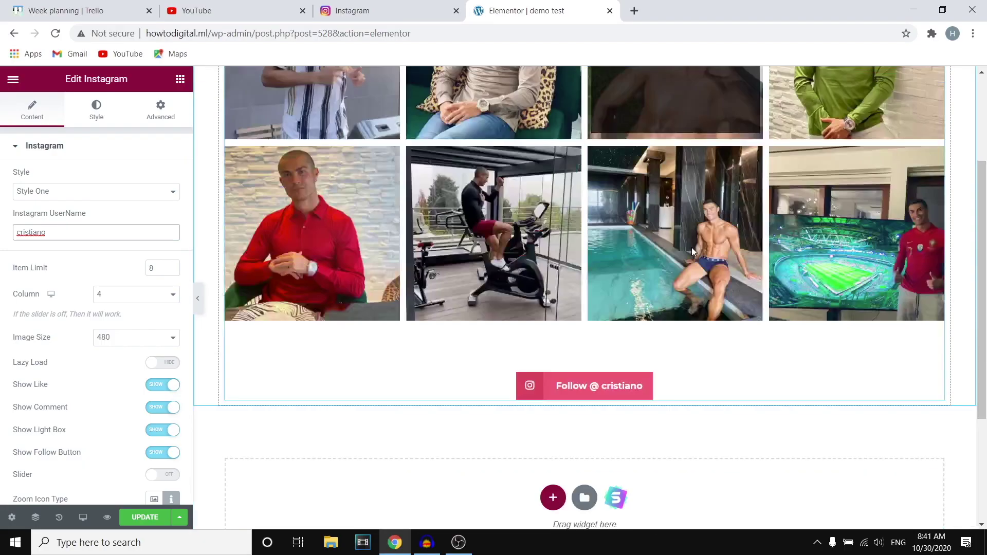
scroll(692, 248, "up", 3)
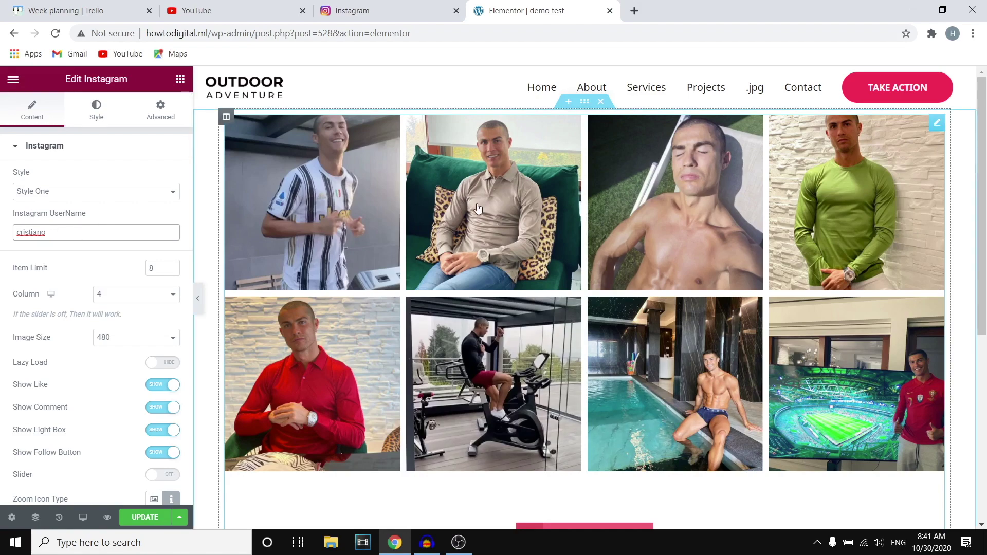
Set the Instagram widget's Style to Style Three, after briefly trying Style Two.
left_click(113, 192)
left_click(99, 215)
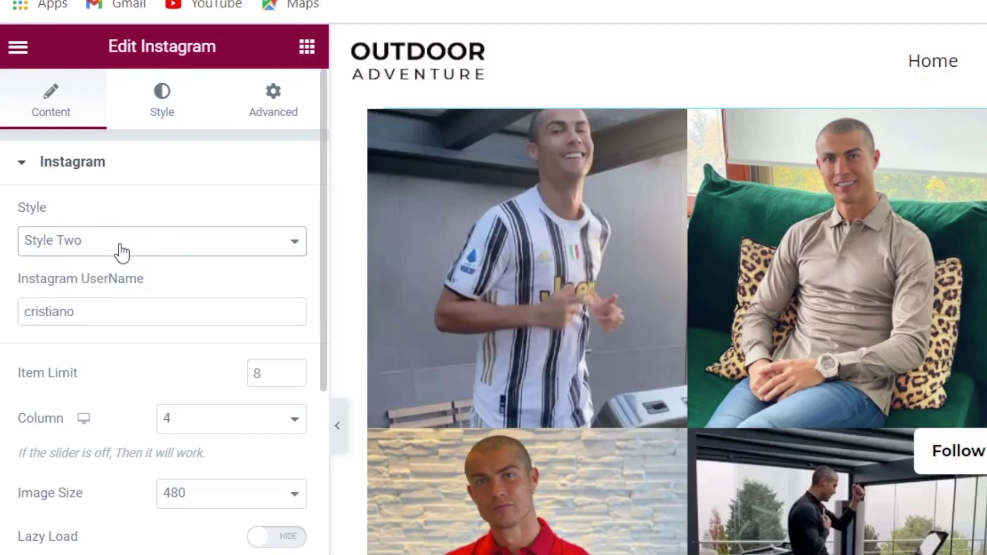
left_click(94, 244)
left_click(105, 298)
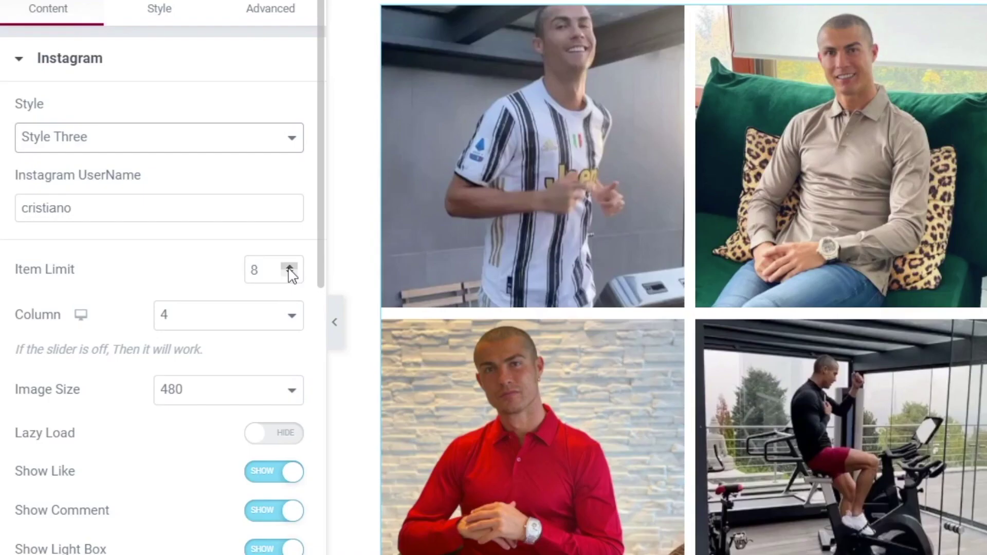
Set the Instagram widget's Item Limit to 4, showing one row of four photos.
left_click(172, 269)
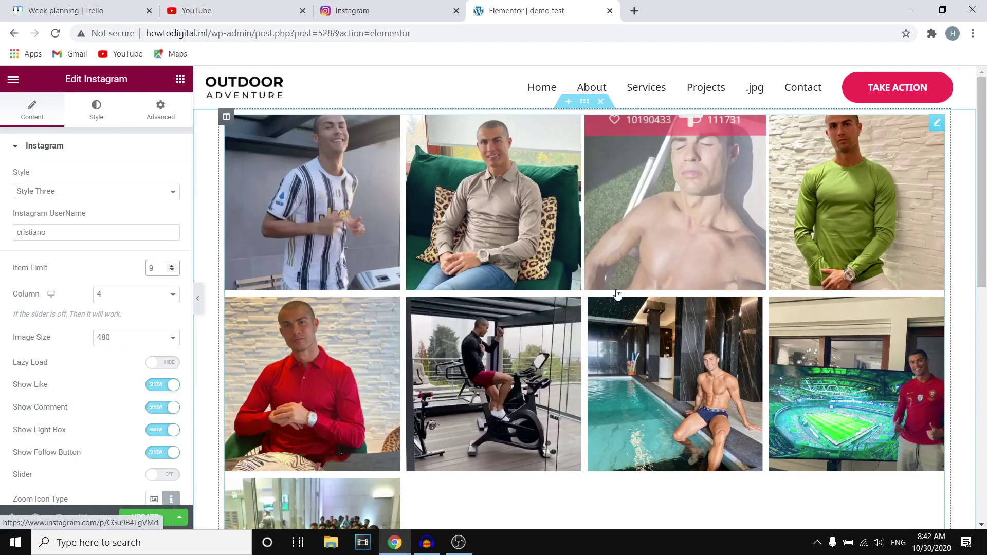
scroll(615, 293, "down", 5)
scroll(449, 293, "up", 5)
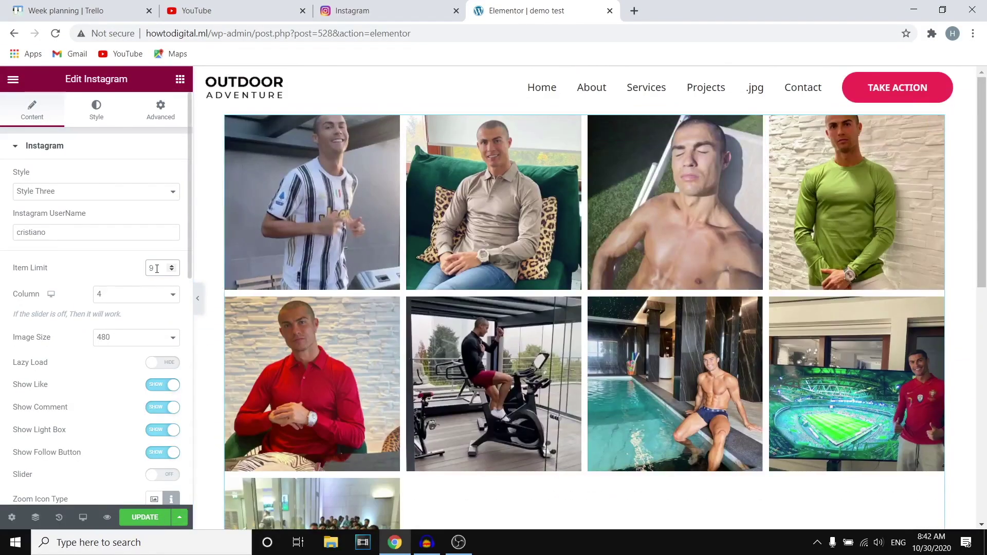
type("15")
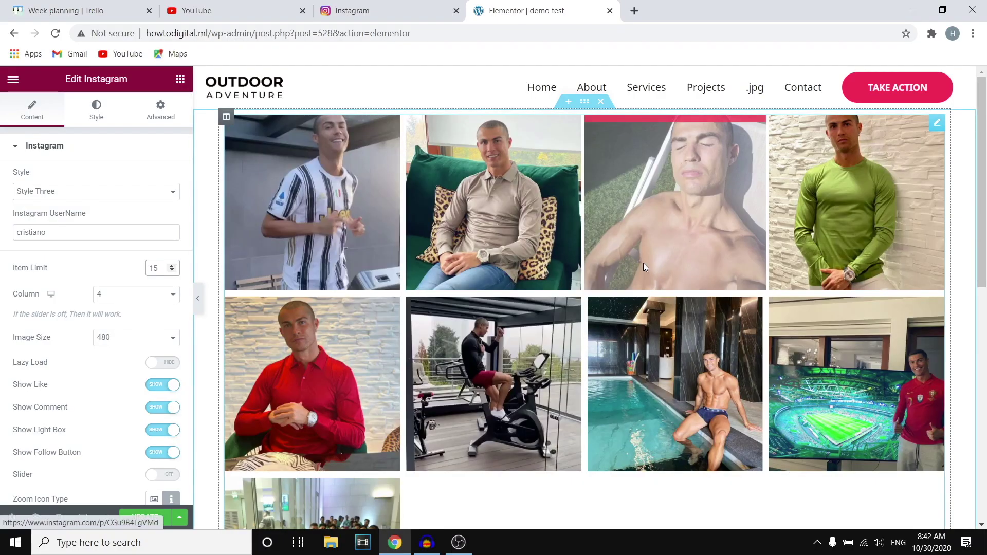
scroll(644, 268, "down", 6)
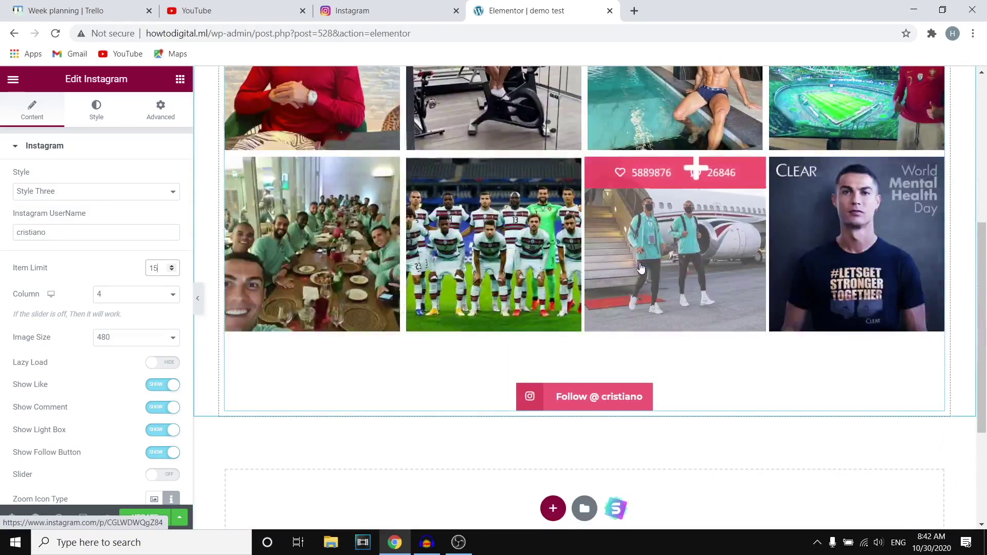
scroll(663, 267, "up", 6)
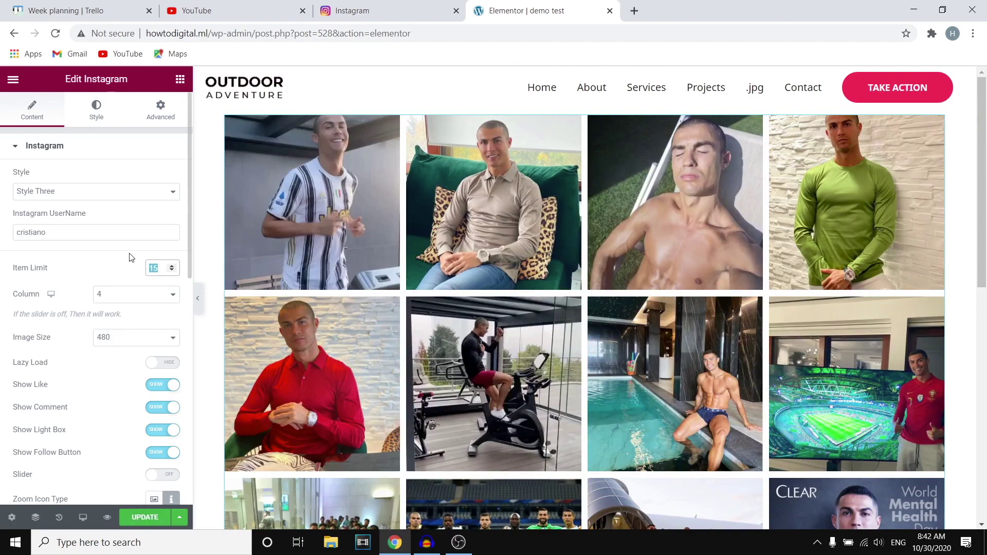
type("6")
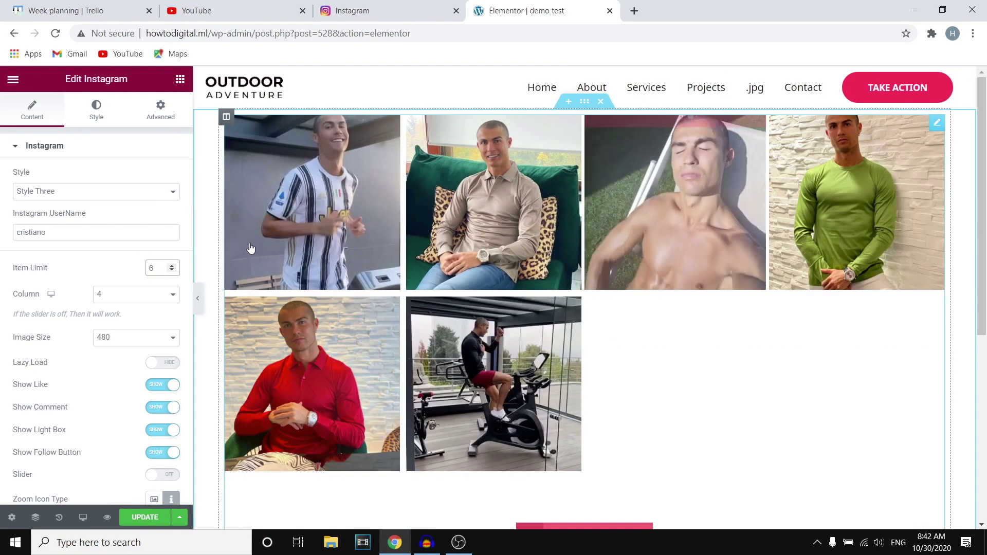
double_click(154, 268)
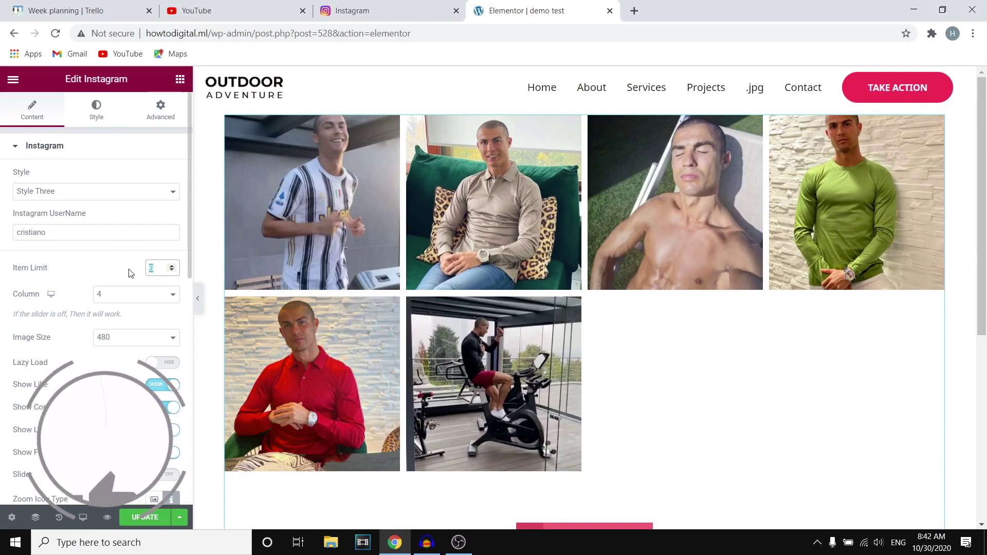
type("4")
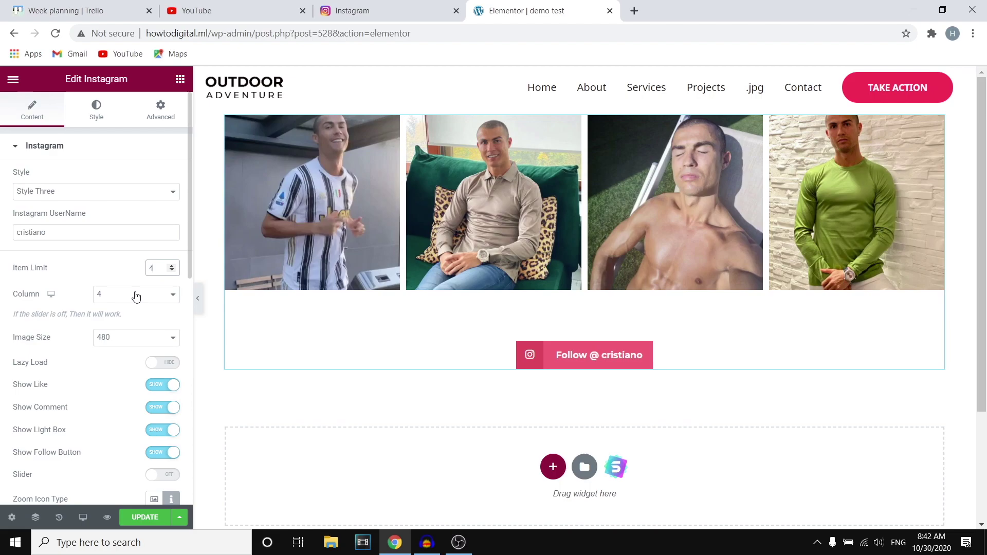
Set the Instagram widget to 6 columns with an item limit of 12 posts.
left_click(136, 296)
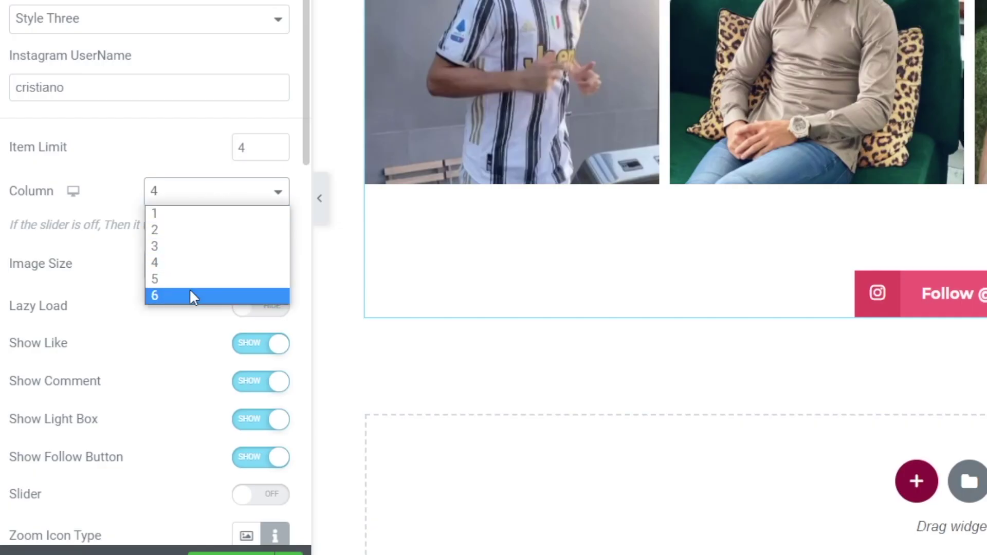
left_click(189, 296)
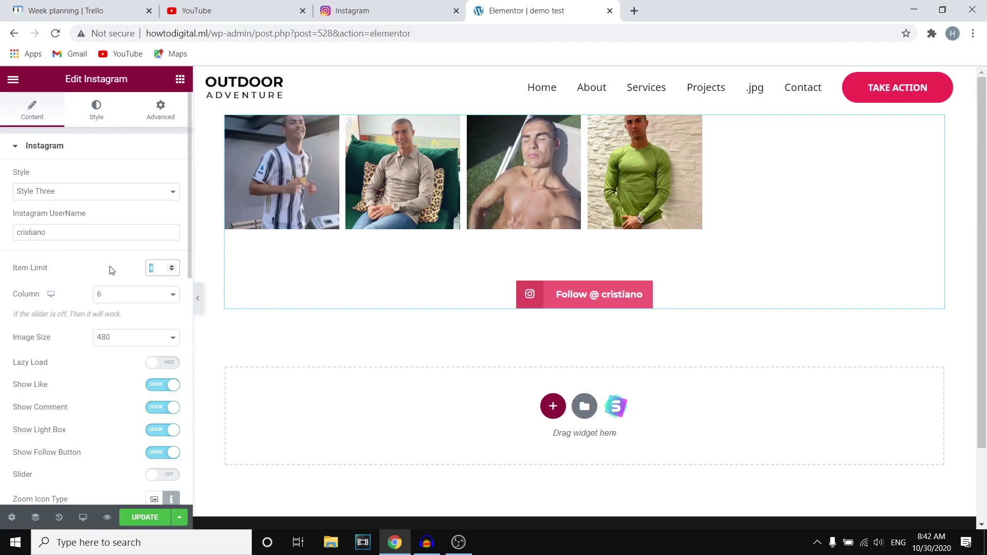
type("12")
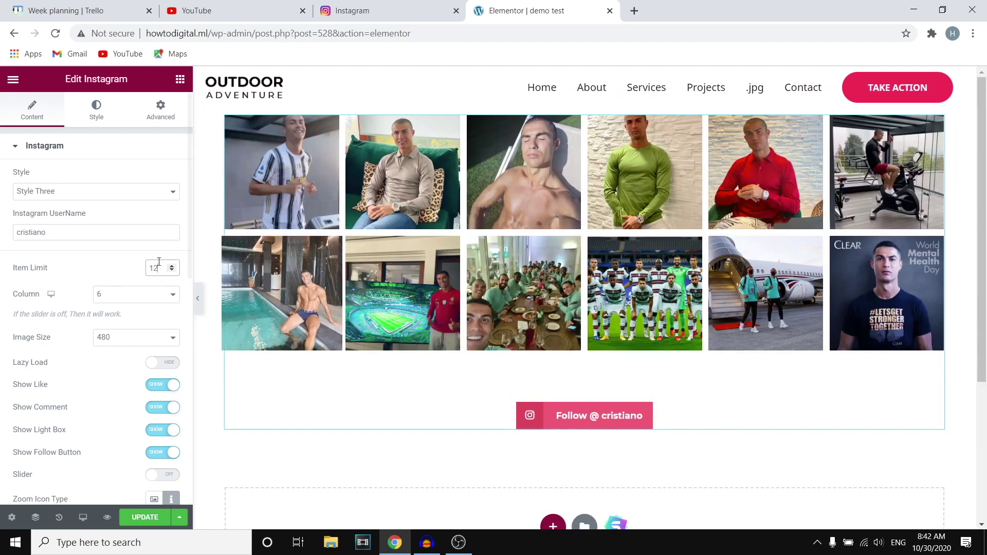
scroll(729, 249, "down", 4)
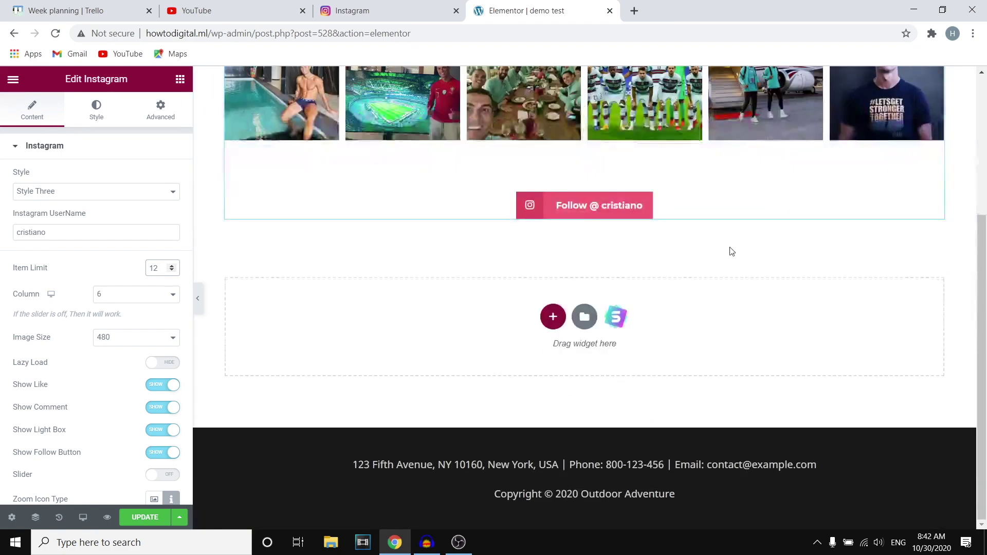
scroll(729, 249, "up", 4)
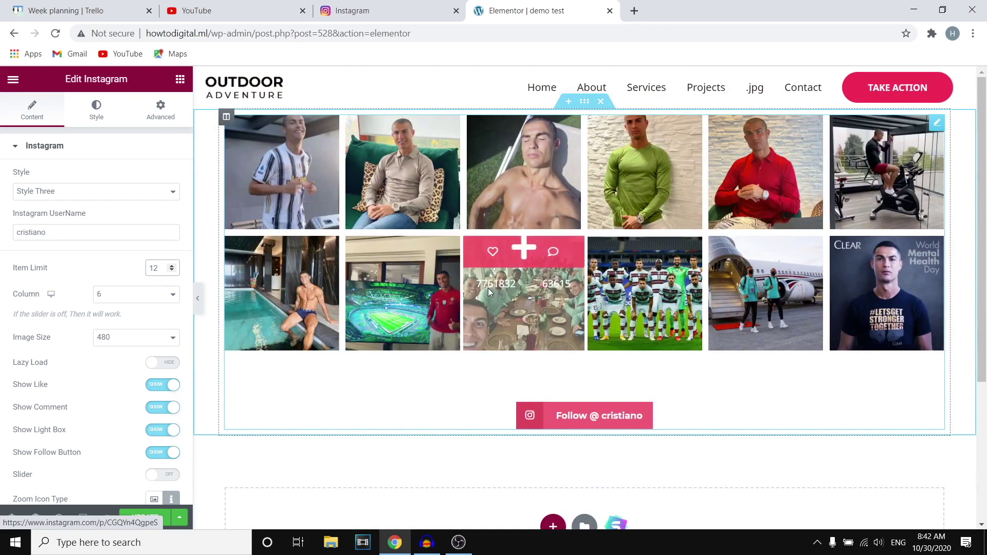
scroll(186, 271, "down", 8)
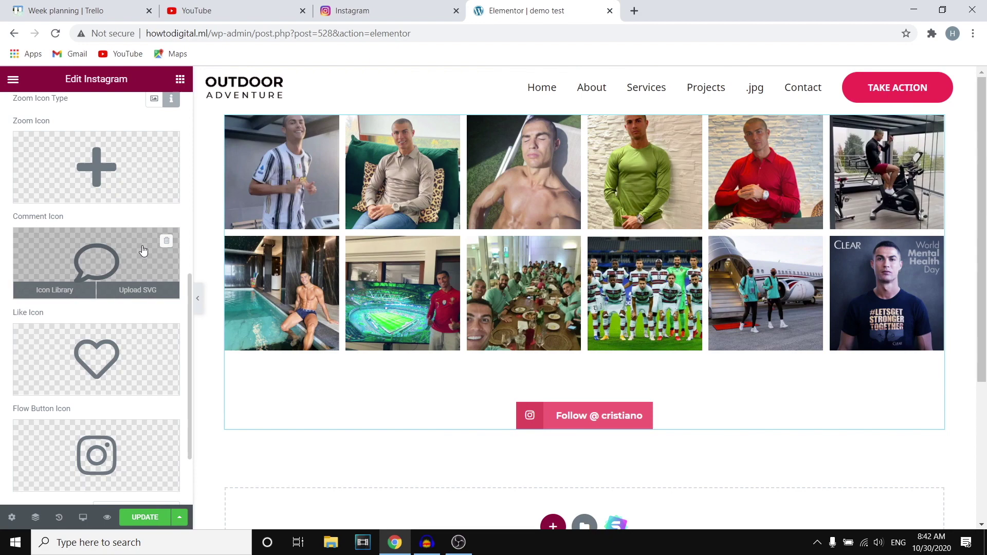
scroll(143, 260, "up", 8)
scroll(139, 299, "down", 5)
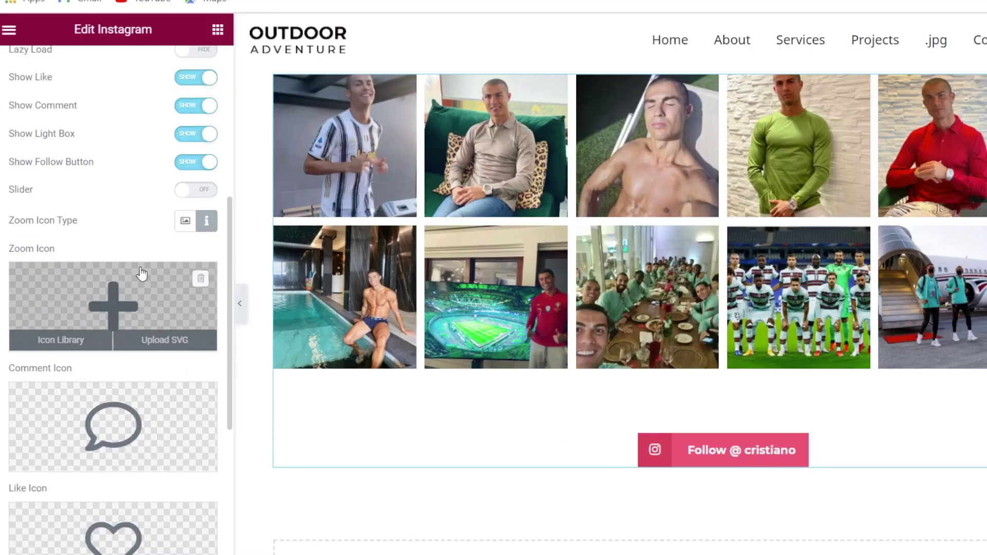
scroll(113, 280, "down", 3)
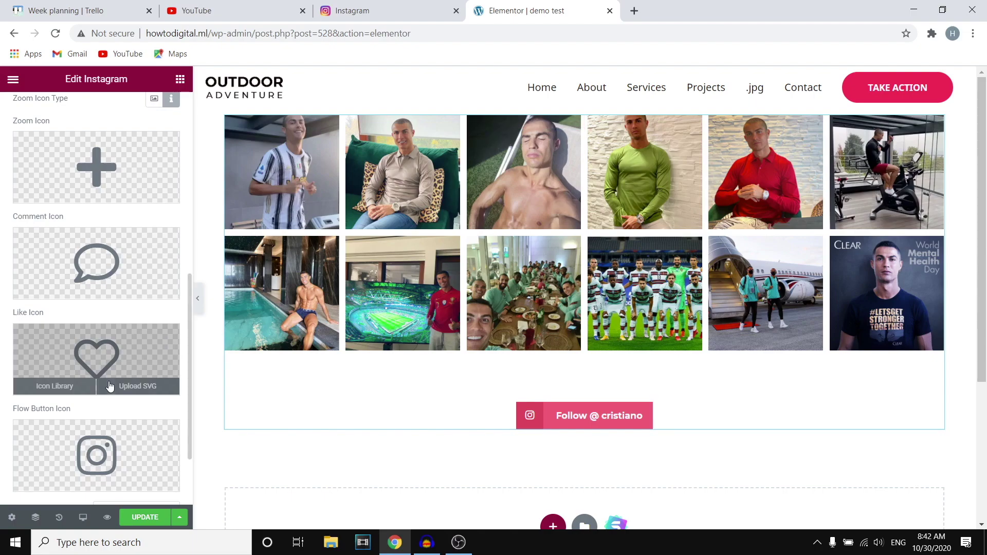
scroll(118, 369, "down", 2)
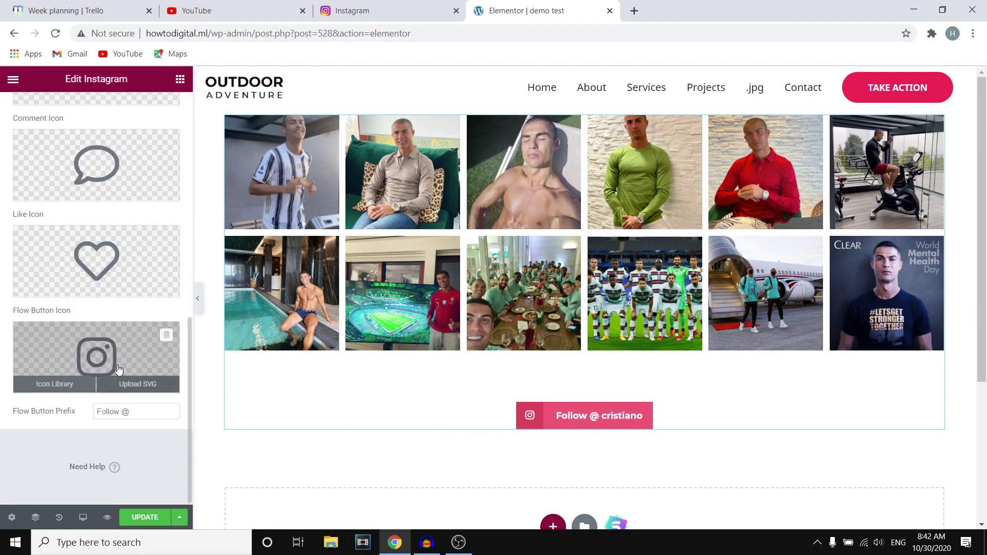
scroll(114, 337, "up", 10)
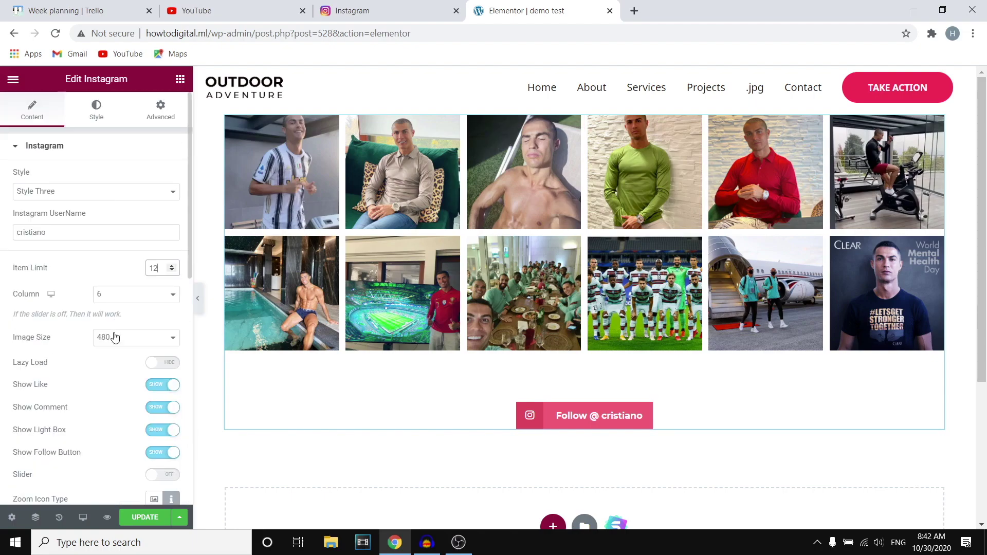
Give the Instagram gallery a gradient background from #FB6262 red to #00D0FF cyan.
left_click(91, 108)
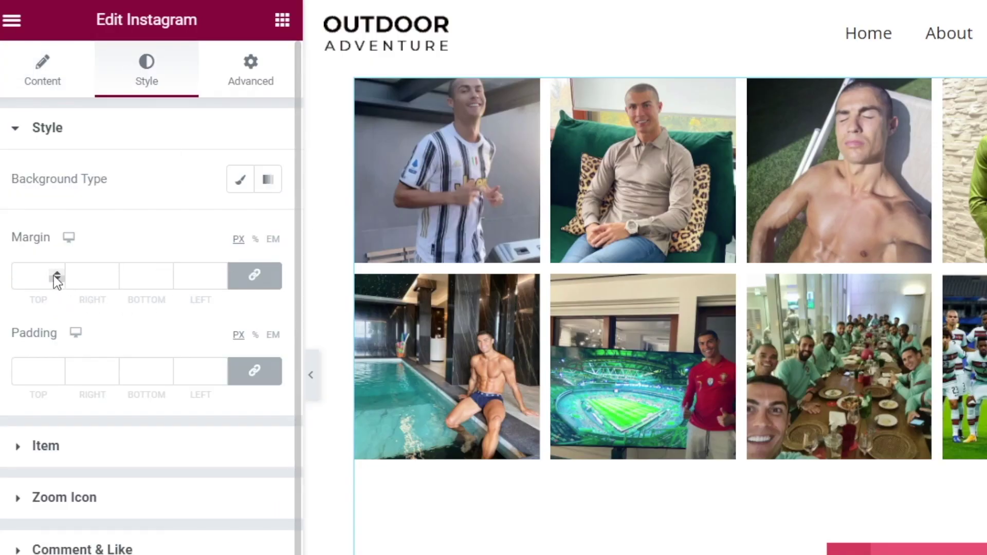
left_click(268, 180)
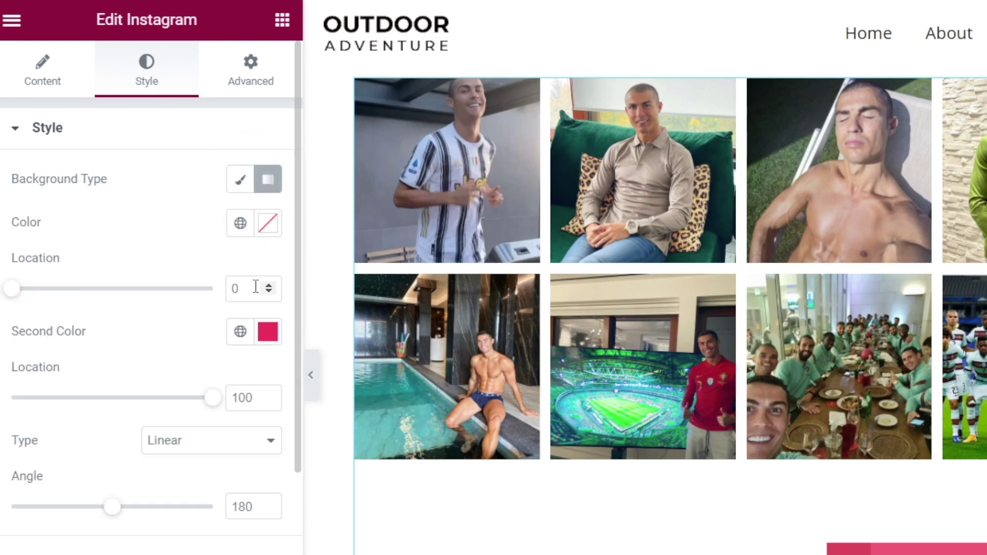
left_click(268, 223)
left_click(238, 362)
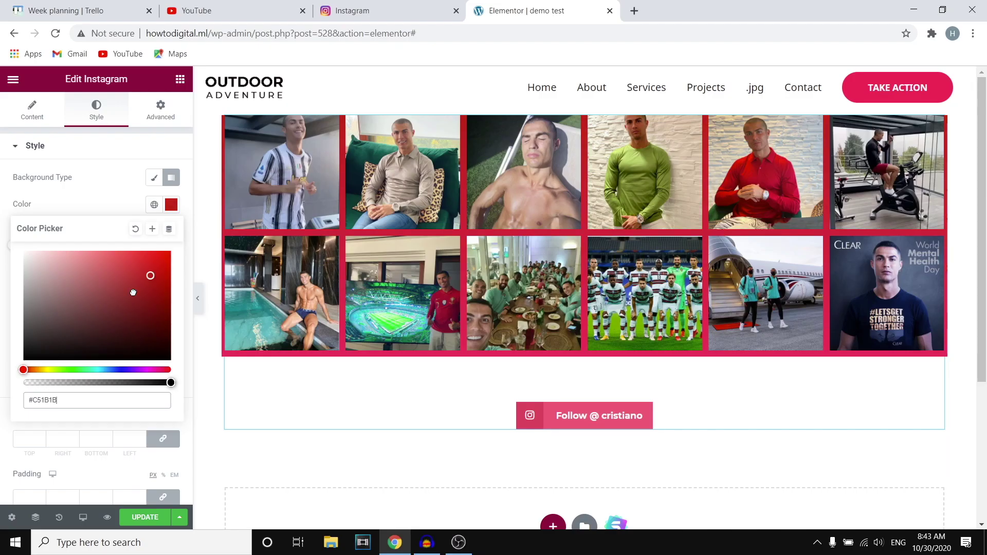
left_click_drag(125, 307, 108, 256)
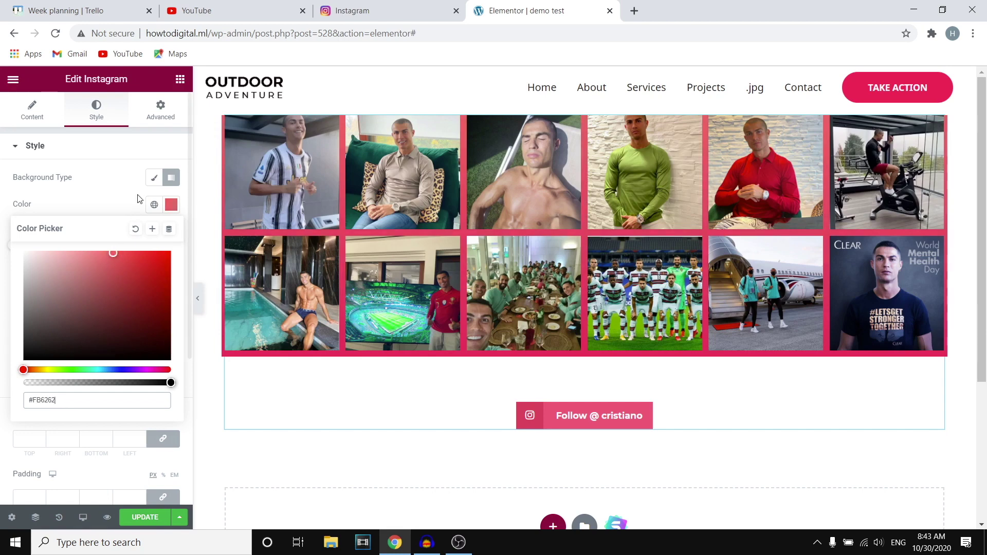
left_click(126, 191)
left_click(171, 271)
left_click_drag(51, 409, 24, 405)
left_click(101, 437)
left_click(170, 320)
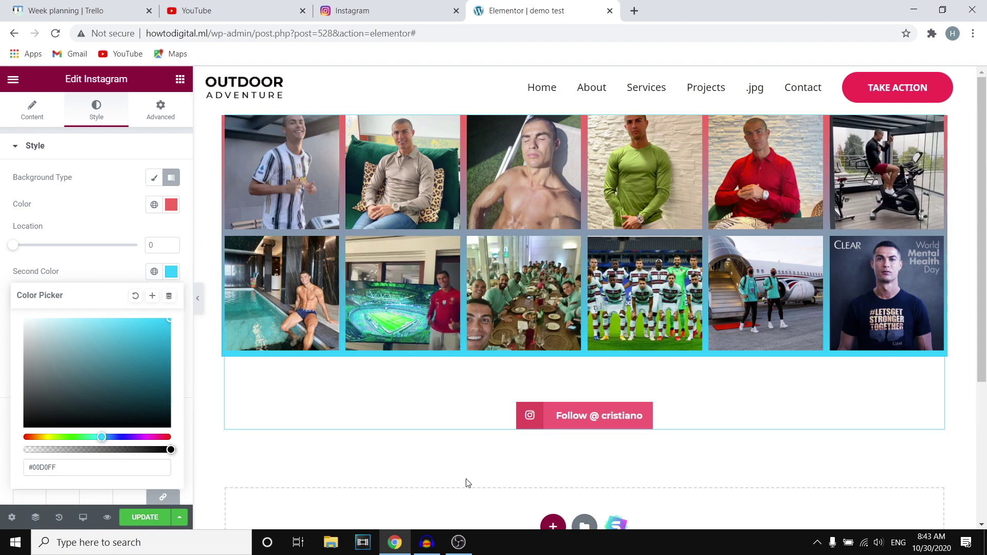
scroll(392, 412, "down", 2)
Bring up the Instagram widget's Advanced settings and look through their sections.
scroll(187, 267, "down", 4)
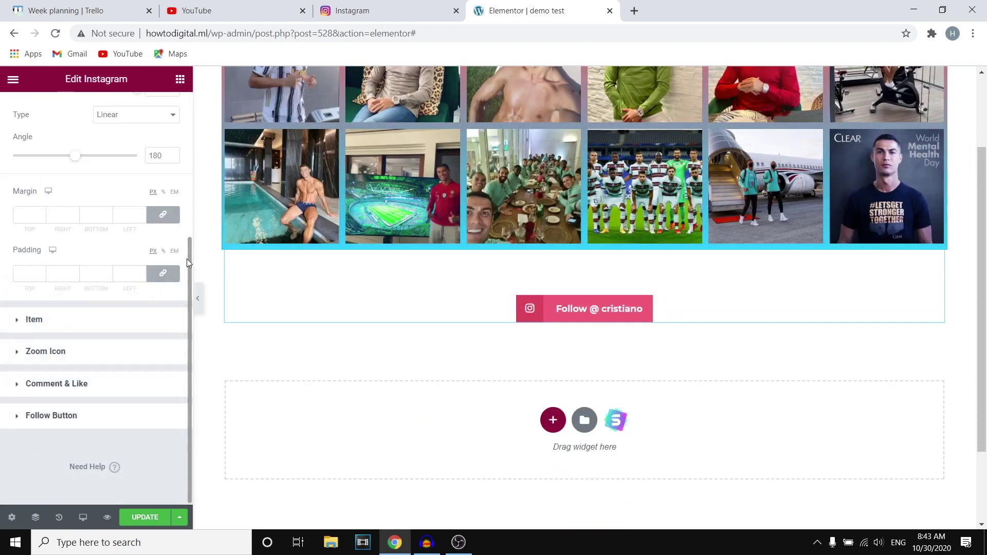
scroll(187, 260, "up", 5)
left_click(160, 116)
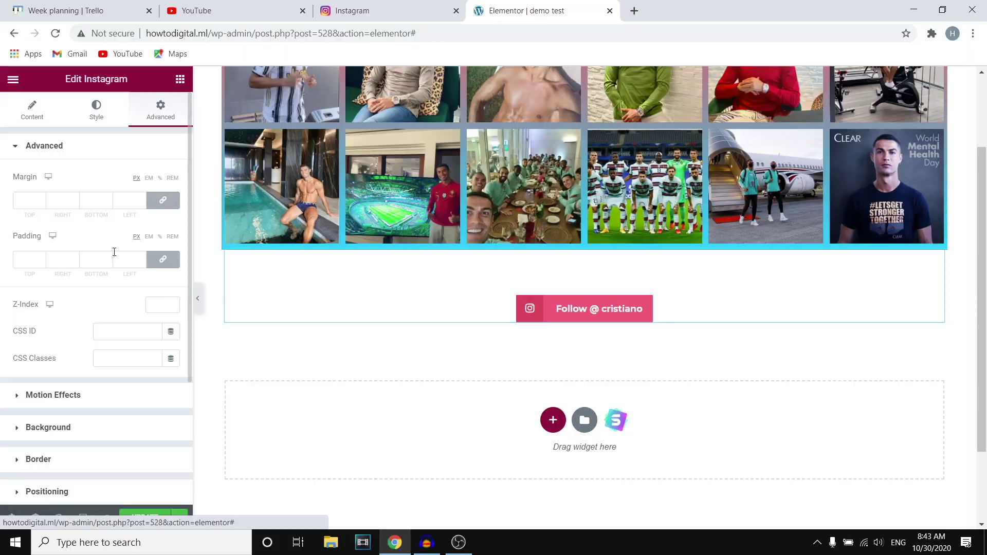
scroll(103, 306, "down", 3)
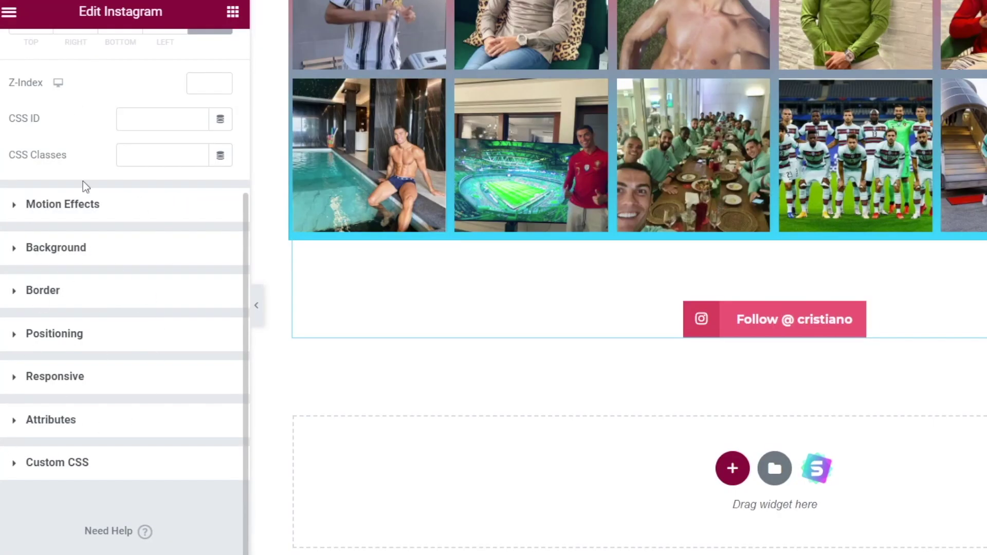
scroll(85, 347, "up", 3)
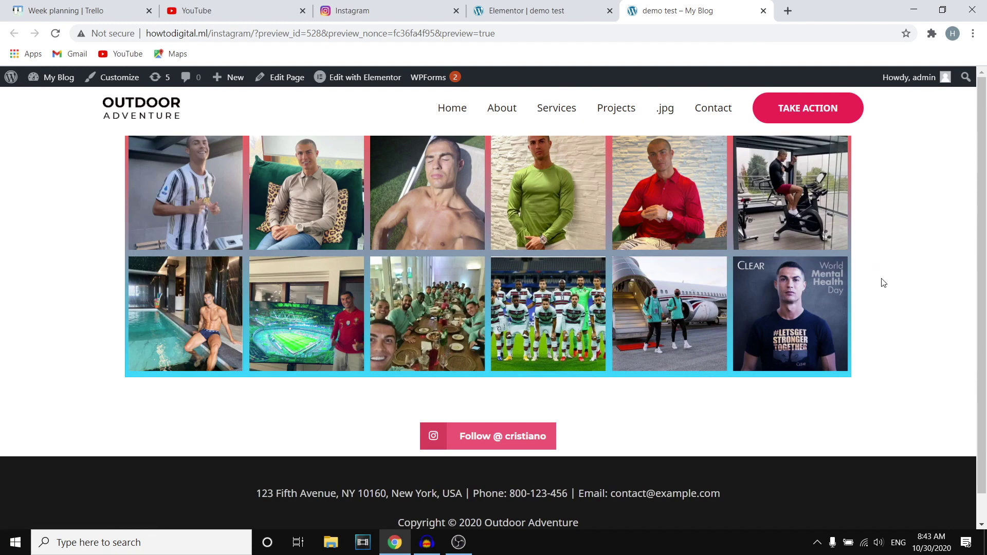
left_click(553, 9)
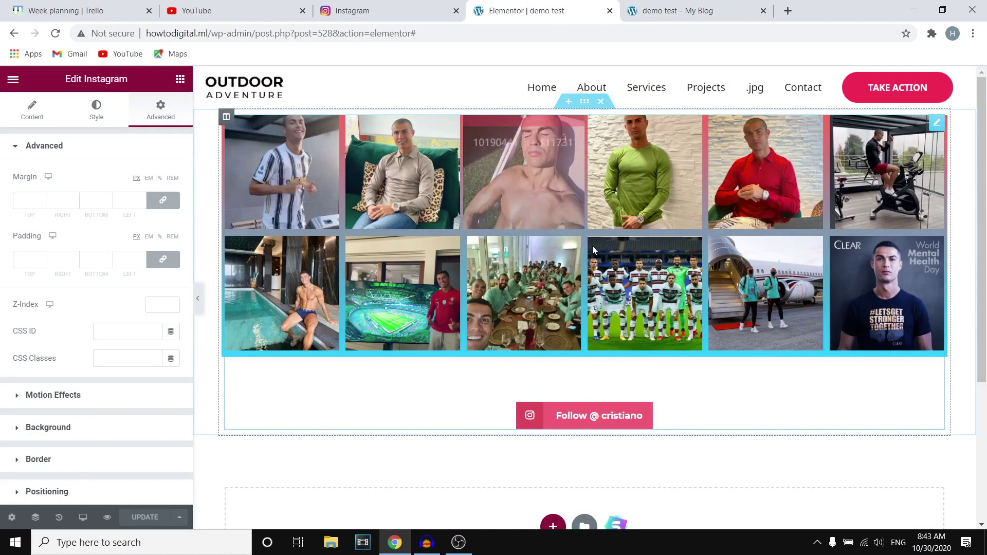